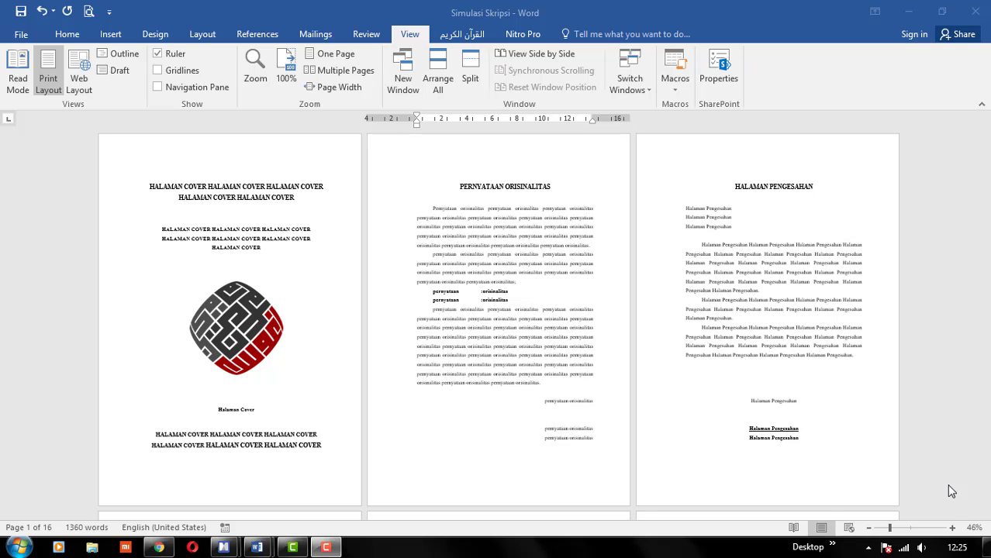
# Open the cover page's header, examine the header and footer labels across the first pages, and close header and footer editing.
pyautogui.click(259, 186)
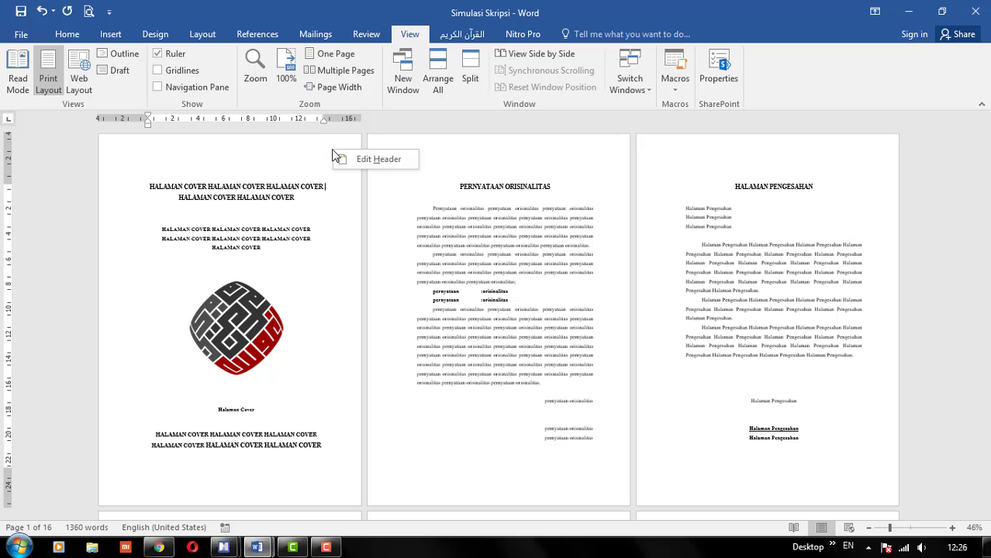
pyautogui.doubleClick(341, 159)
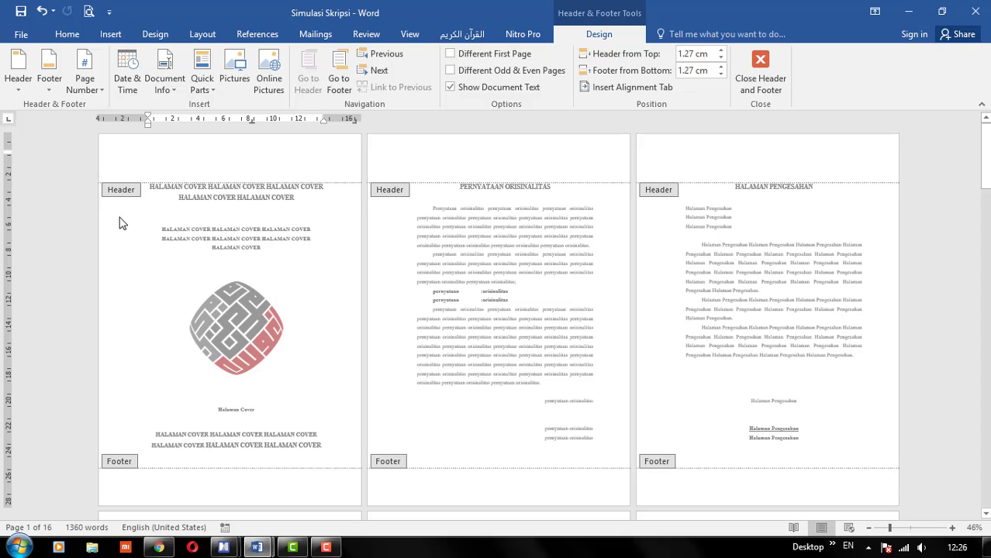
pyautogui.scroll(-2, 115, 194)
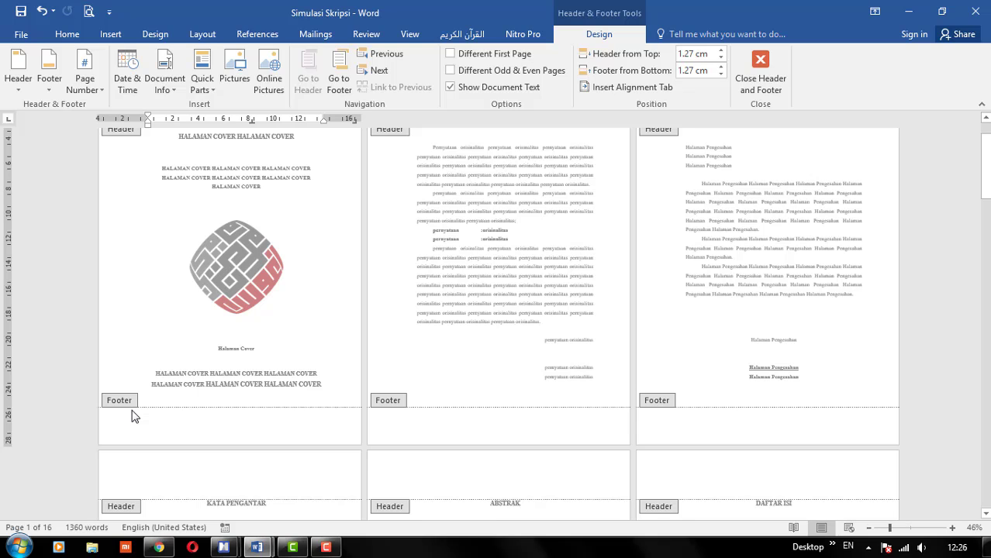
pyautogui.click(765, 70)
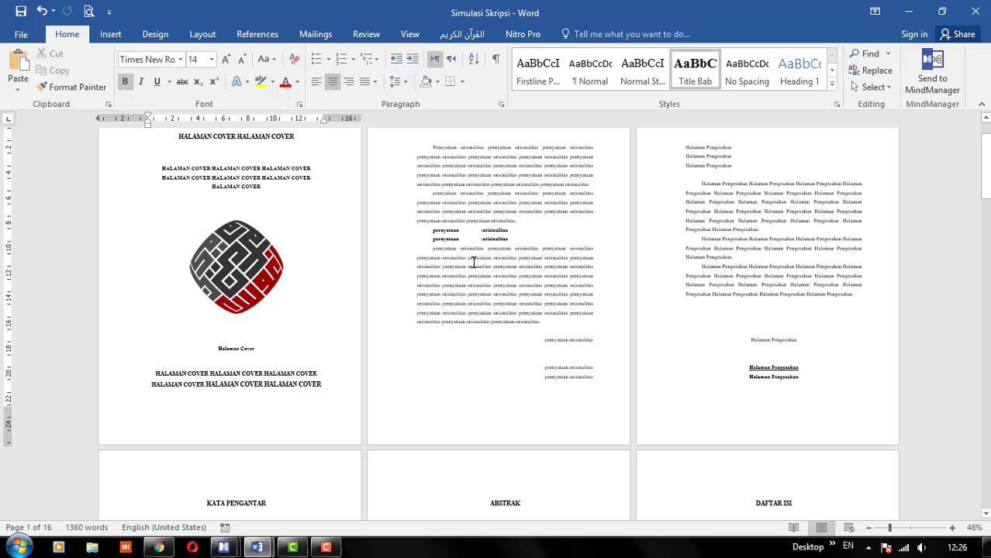
pyautogui.scroll(2, 473, 262)
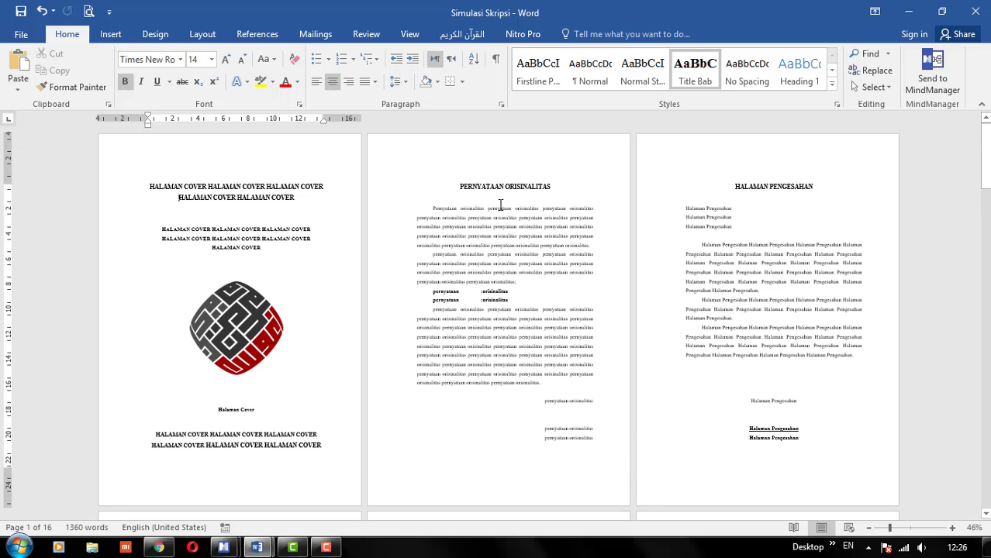
# Insert a Next Page section break directly before the PERNYATAAN ORISINALITAS heading on page 2.
pyautogui.click(490, 187)
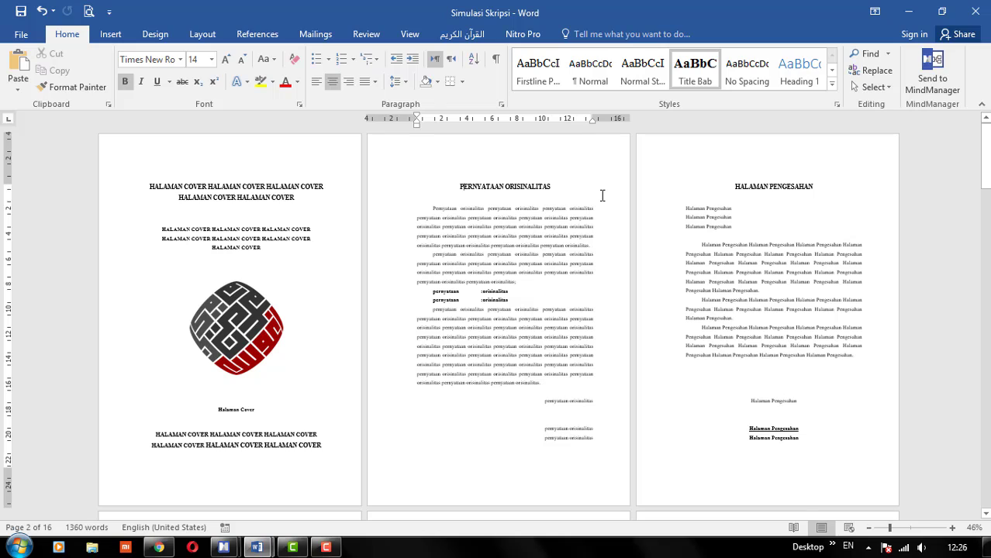
pyautogui.click(202, 34)
pyautogui.click(193, 55)
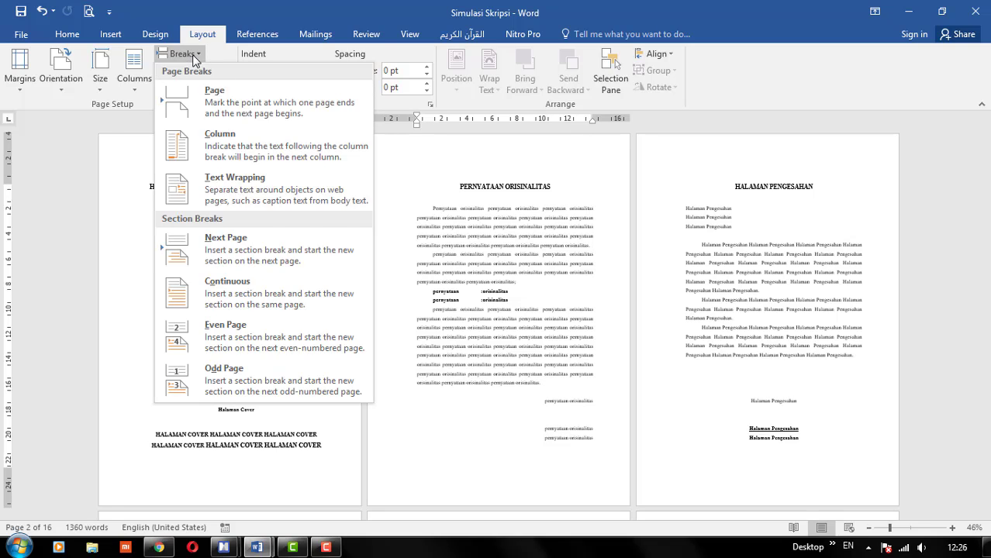
pyautogui.click(261, 256)
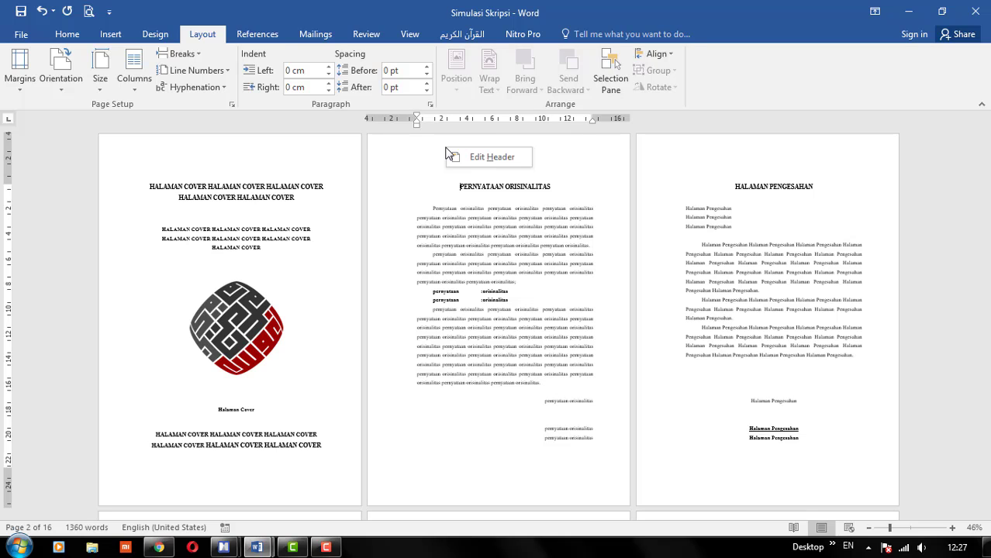
# Turn off Link to Previous for the section 2 header and footer on the PERNYATAAN ORISINALITAS page, and close header and footer editing.
pyautogui.click(473, 159)
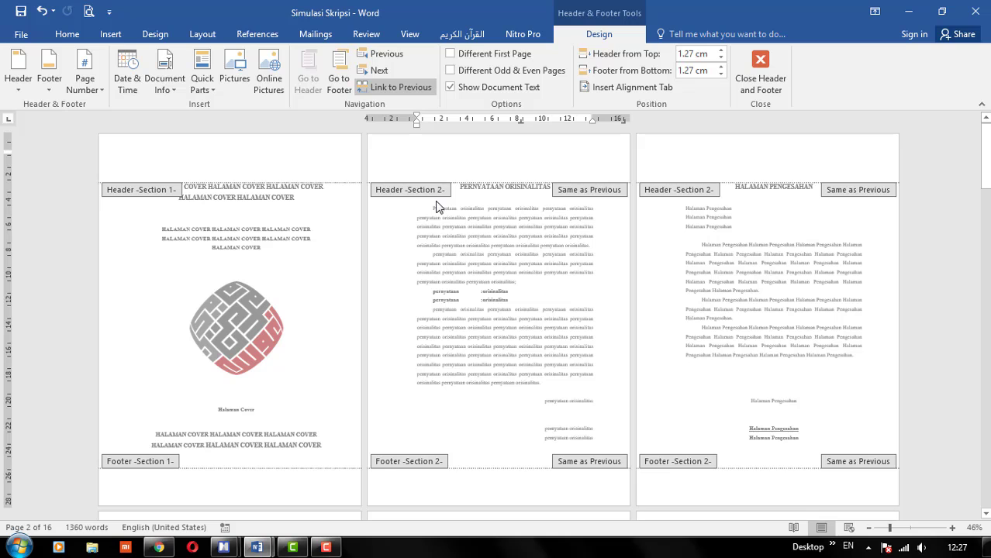
pyautogui.scroll(-5, 497, 264)
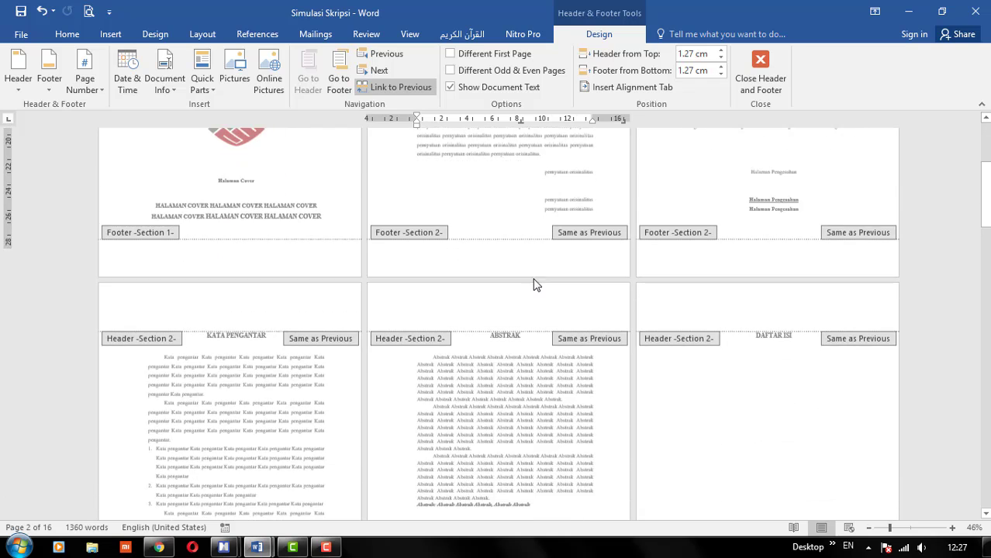
pyautogui.scroll(-6, 541, 280)
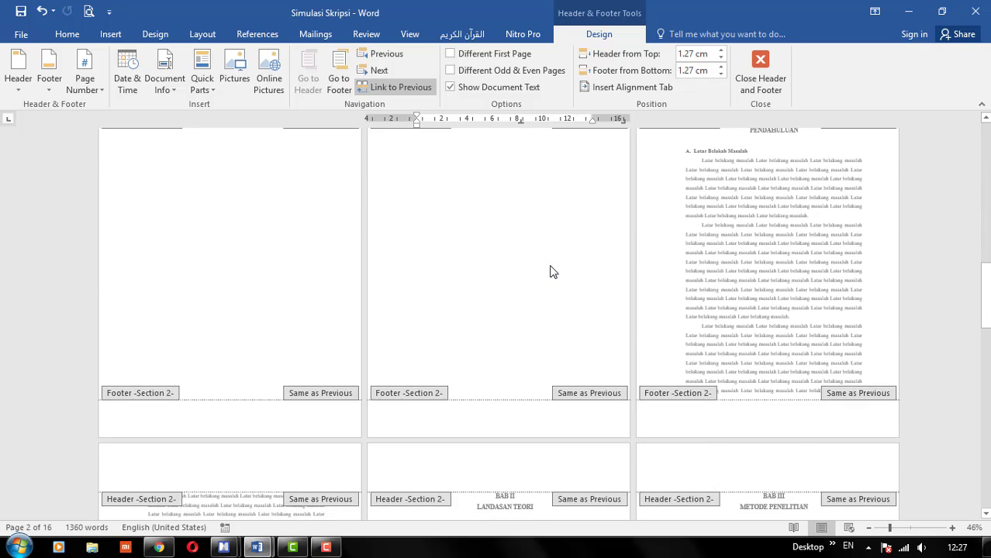
pyautogui.scroll(10, 971, 260)
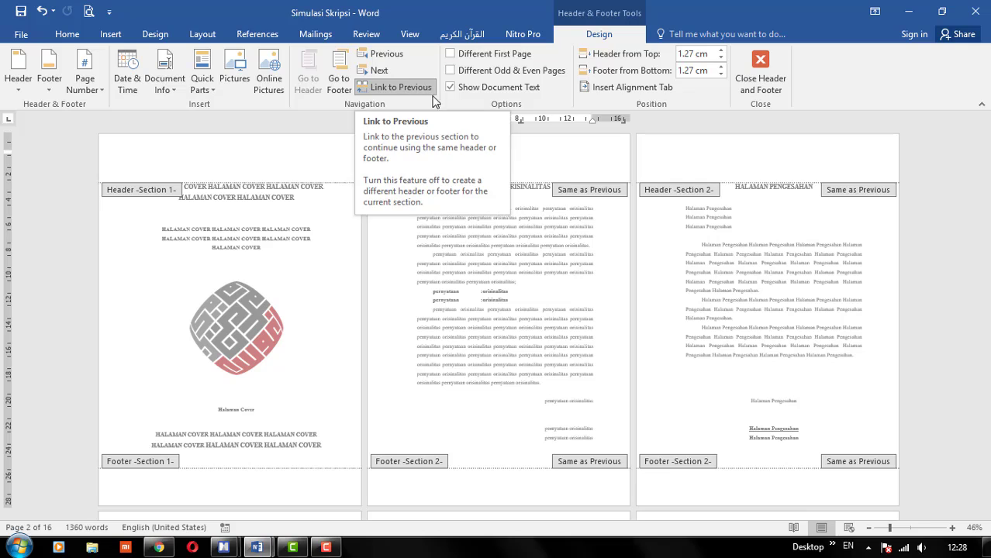
pyautogui.click(392, 87)
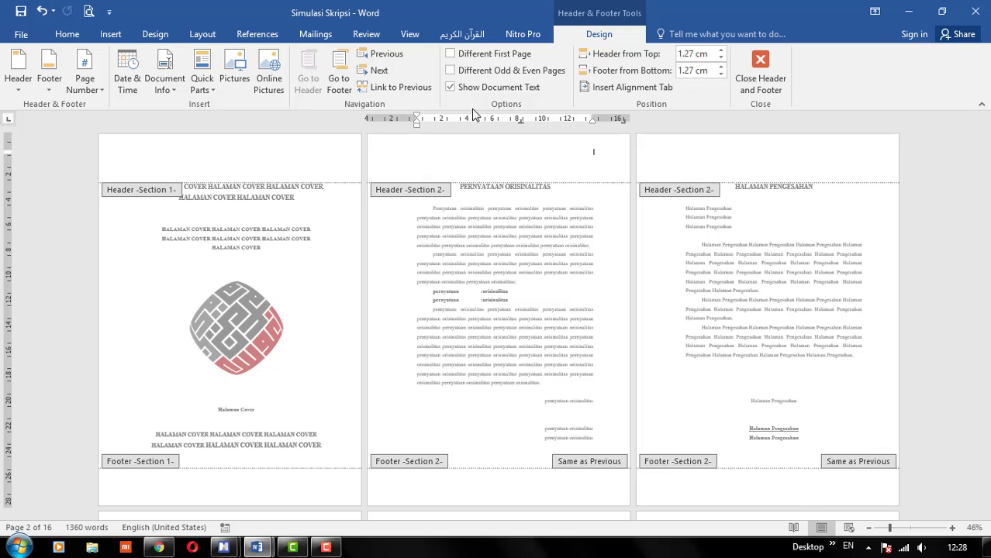
pyautogui.click(333, 83)
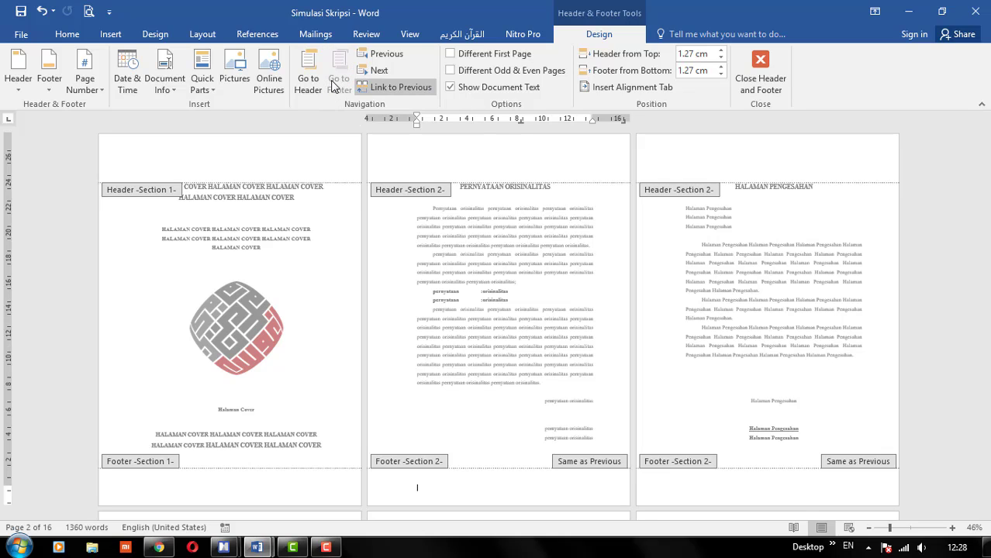
pyautogui.click(408, 88)
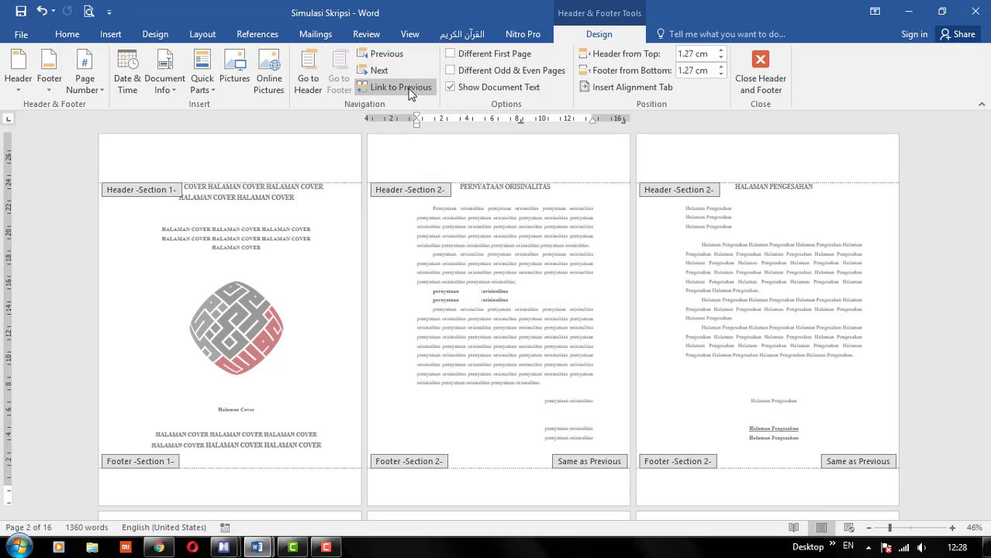
pyautogui.click(752, 87)
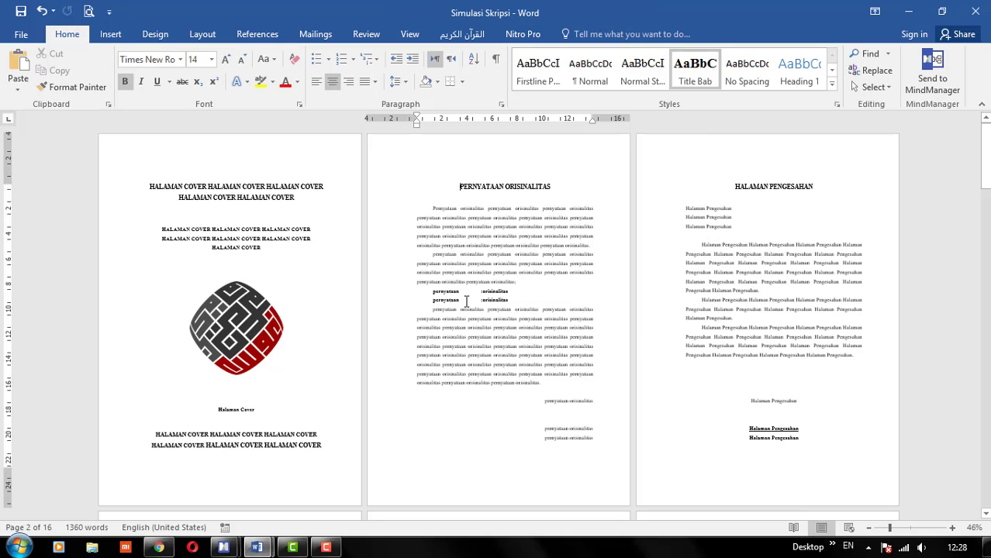
# Insert a Next Page section break directly before the BAB I PENDAHULUAN heading on page 9.
pyautogui.scroll(-5, 469, 303)
pyautogui.scroll(-4, 469, 303)
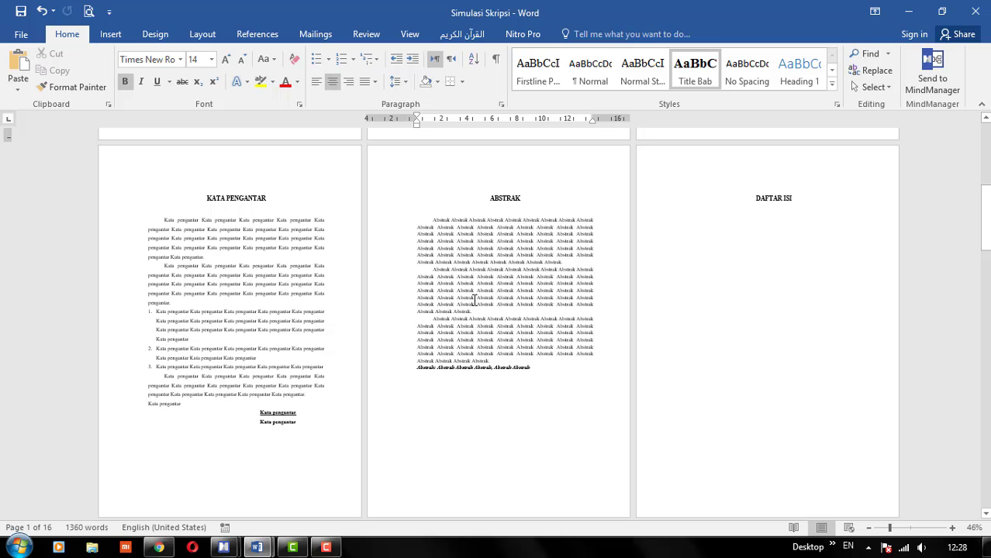
pyautogui.scroll(-8, 477, 303)
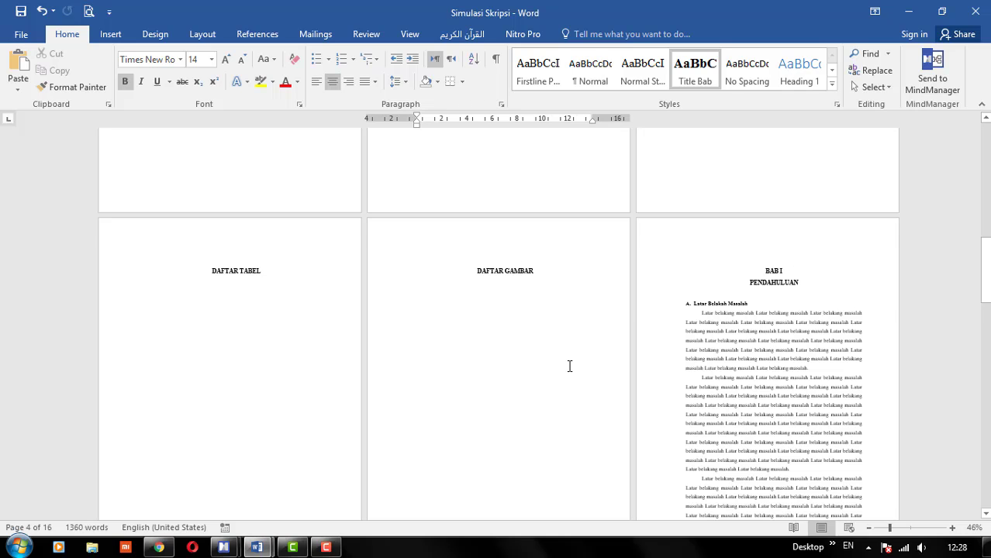
pyautogui.scroll(3, 568, 369)
pyautogui.scroll(3, 564, 367)
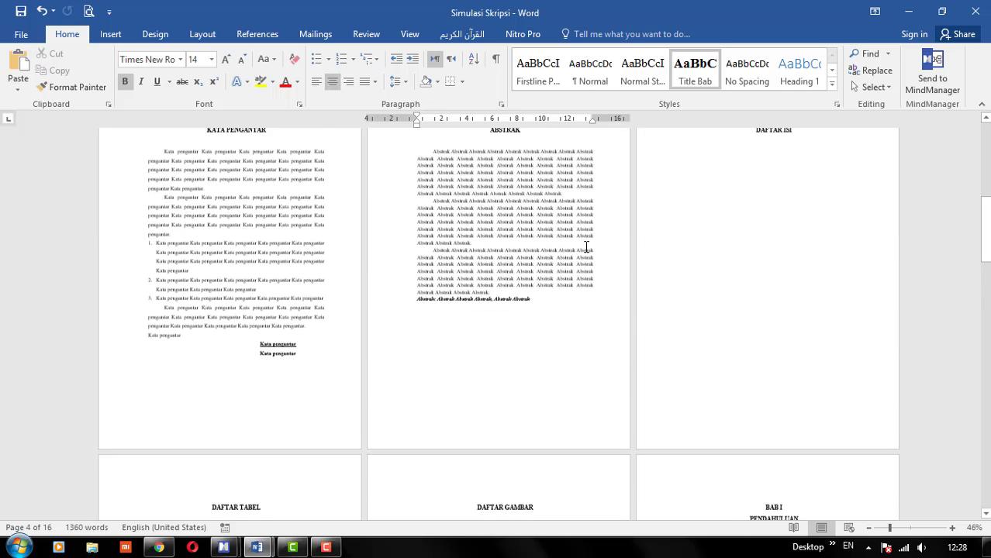
pyautogui.scroll(-2, 465, 323)
pyautogui.scroll(-3, 466, 324)
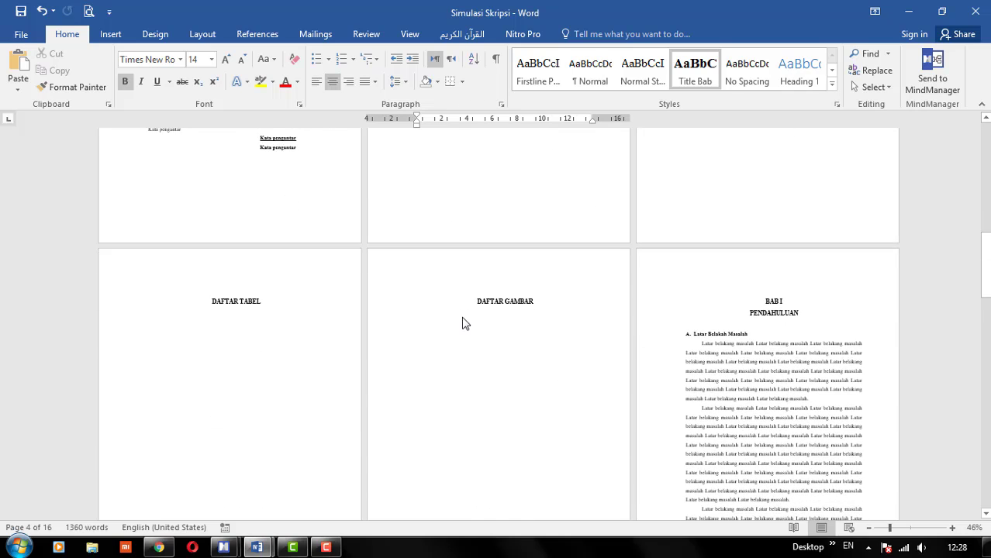
pyautogui.click(756, 299)
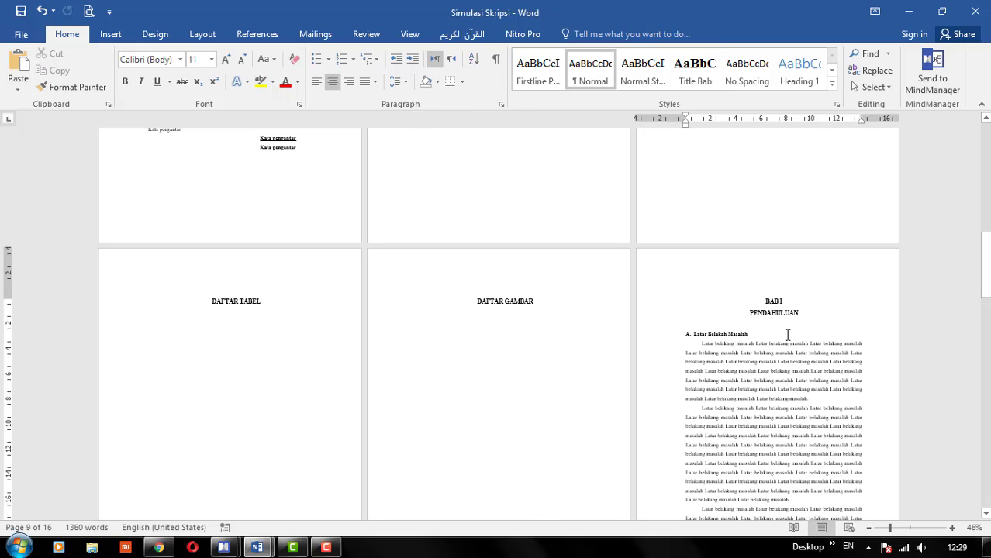
pyautogui.scroll(-2, 782, 295)
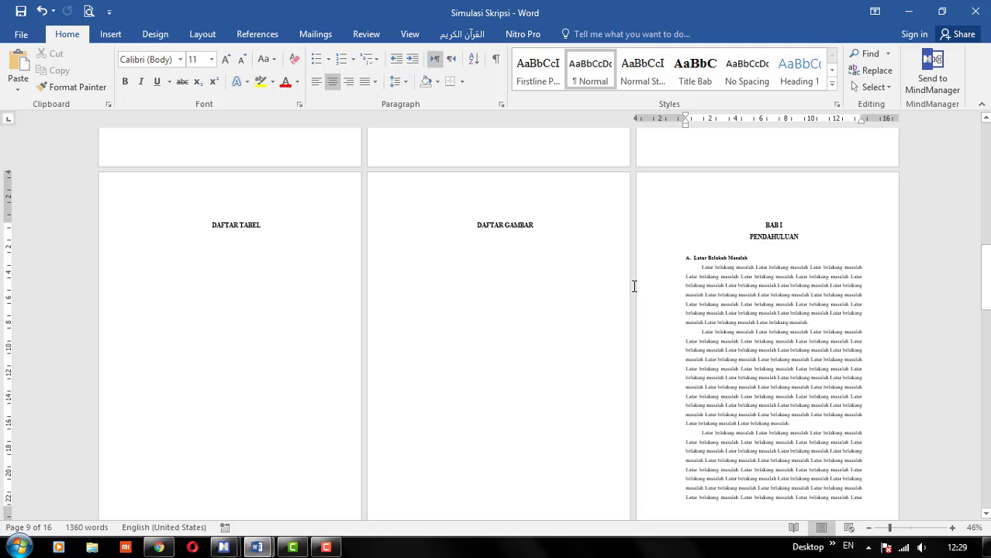
pyautogui.click(202, 39)
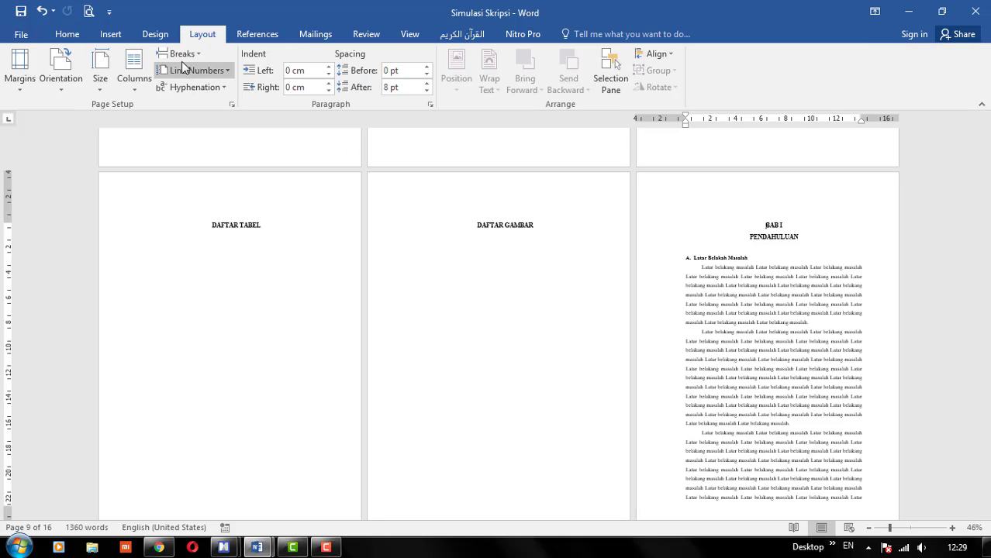
pyautogui.click(182, 54)
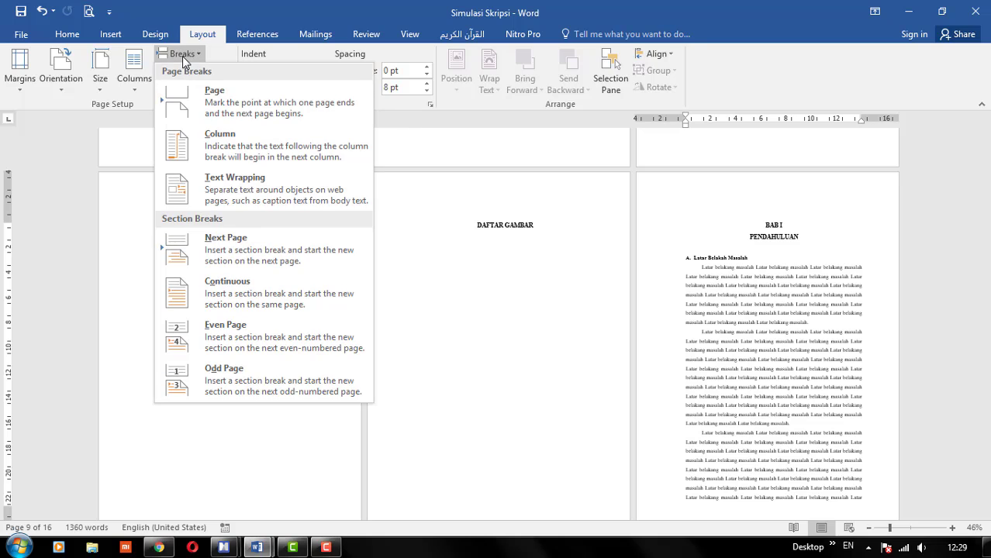
pyautogui.click(282, 250)
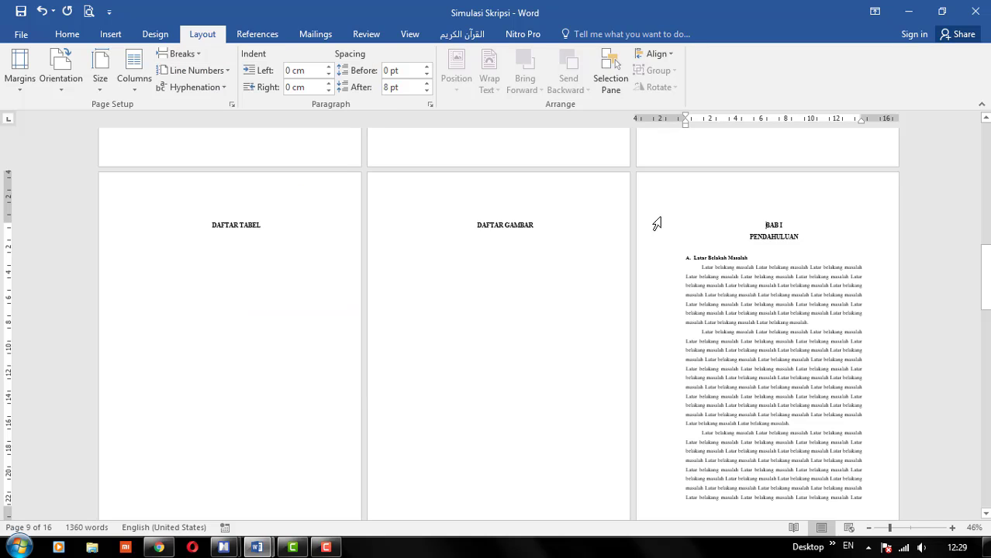
# Open the header of the BAB I page to check its section labels, and close header and footer editing.
pyautogui.rightClick(687, 194)
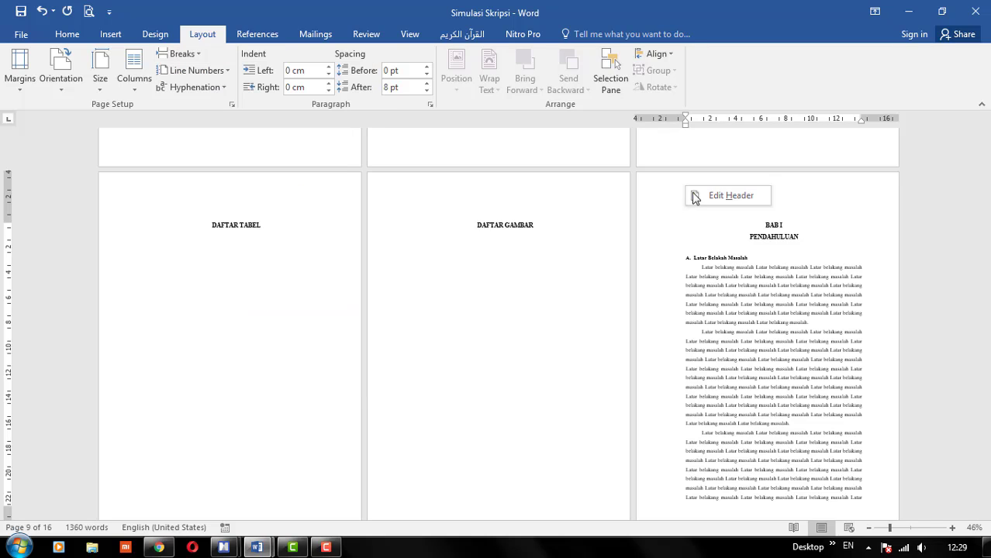
pyautogui.doubleClick(694, 206)
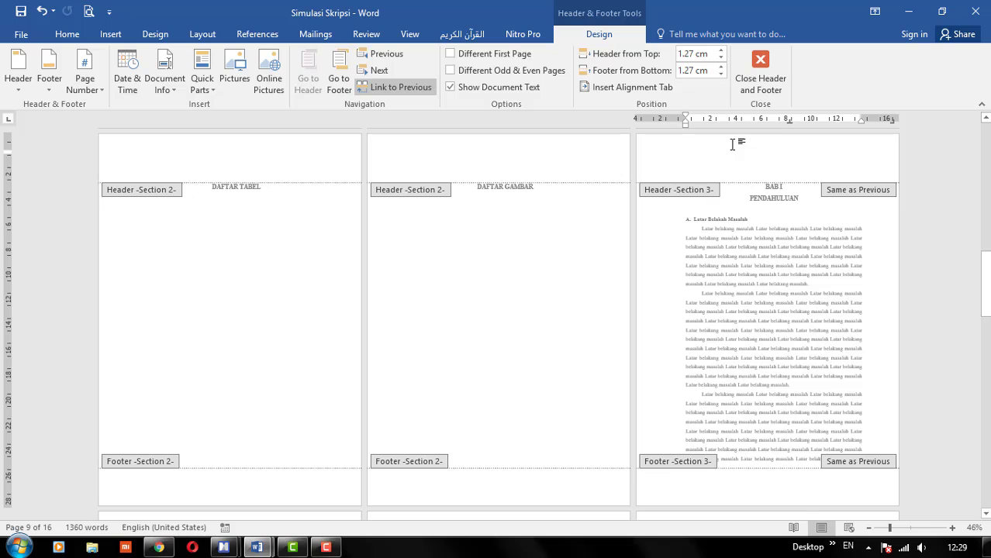
pyautogui.click(758, 87)
pyautogui.scroll(1, 790, 204)
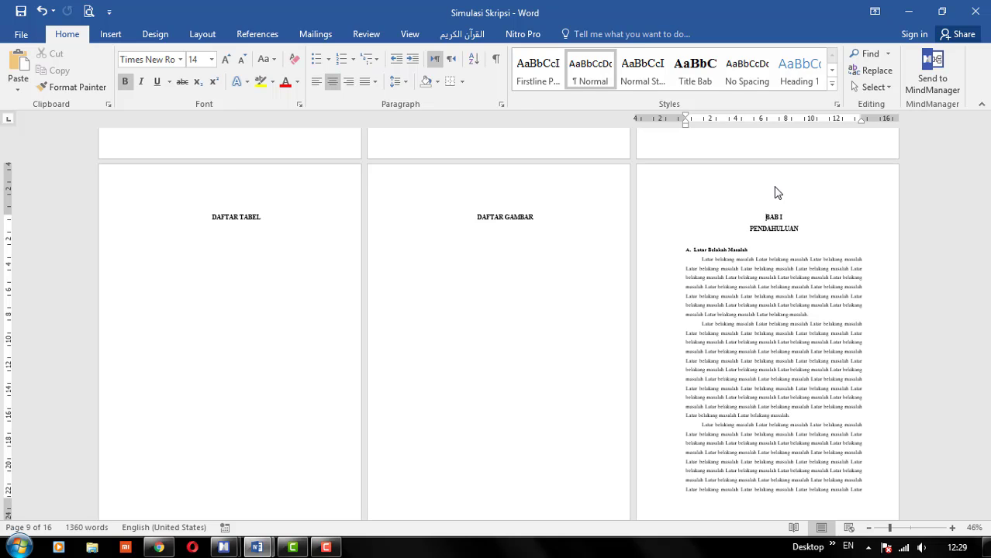
# Enable Different First Page for the BAB I section and unlink its first-page header and footer from the previous section.
pyautogui.doubleClick(777, 192)
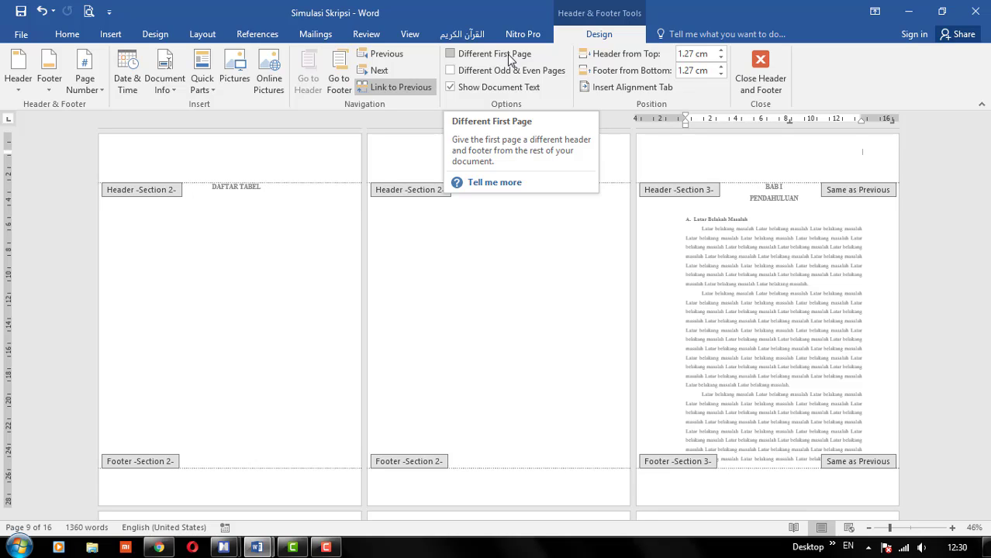
pyautogui.click(510, 60)
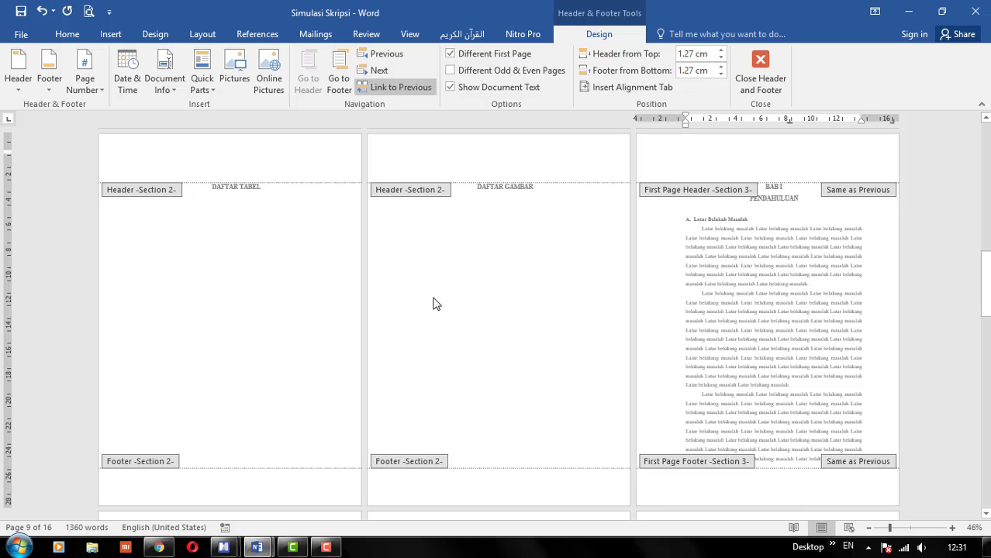
pyautogui.click(405, 87)
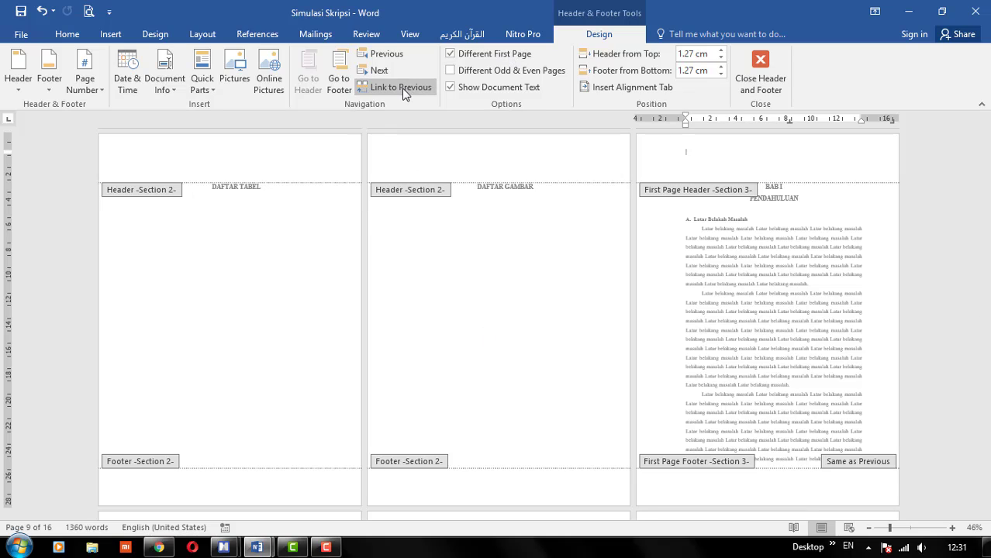
pyautogui.click(341, 79)
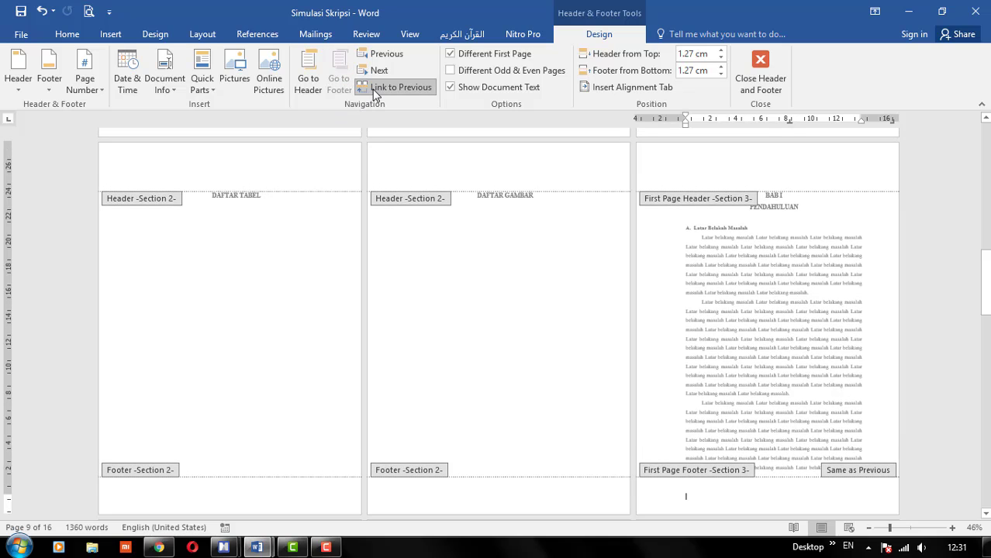
pyautogui.click(373, 90)
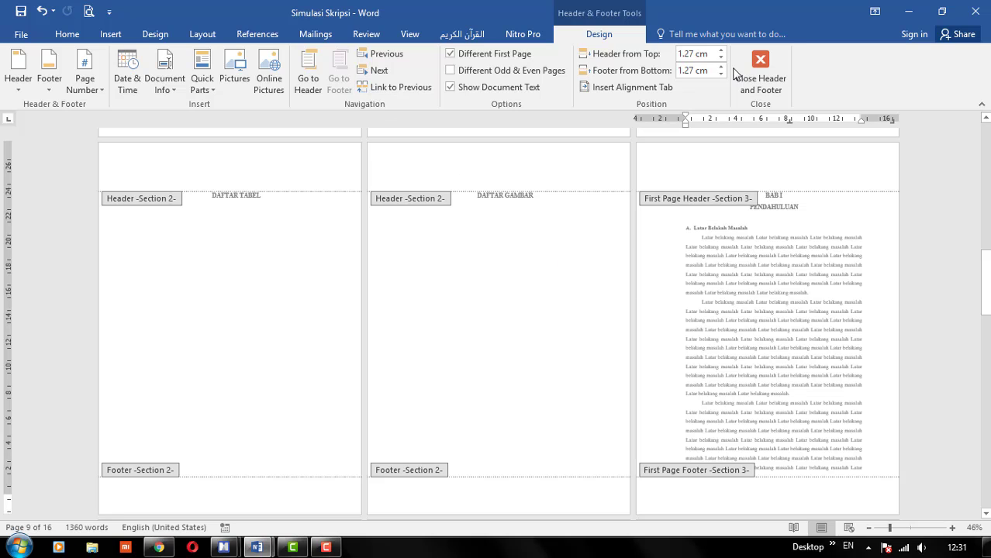
pyautogui.click(758, 77)
# Turn off Link to Previous for the regular section 3 header and footer on page 10, and close header and footer editing.
pyautogui.scroll(-5, 763, 231)
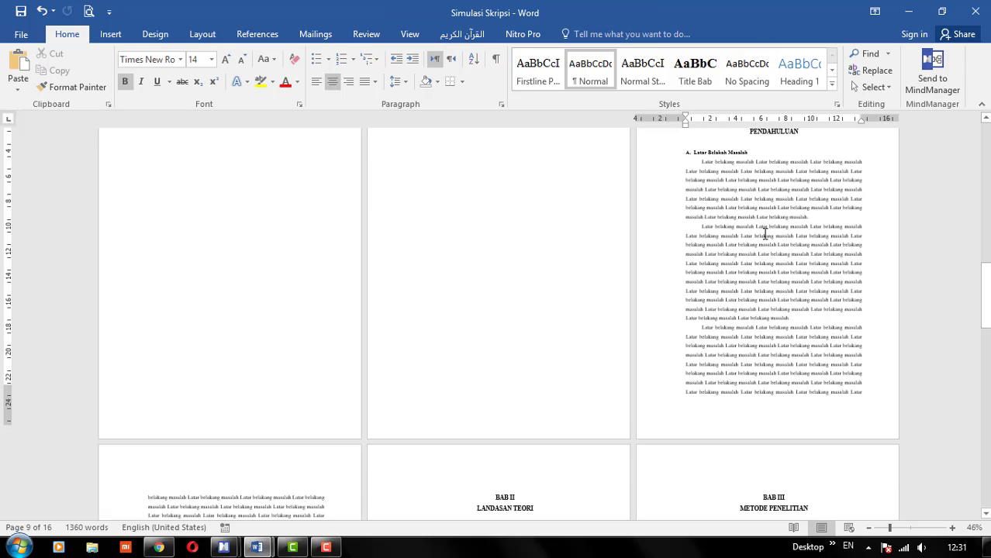
pyautogui.scroll(-6, 764, 233)
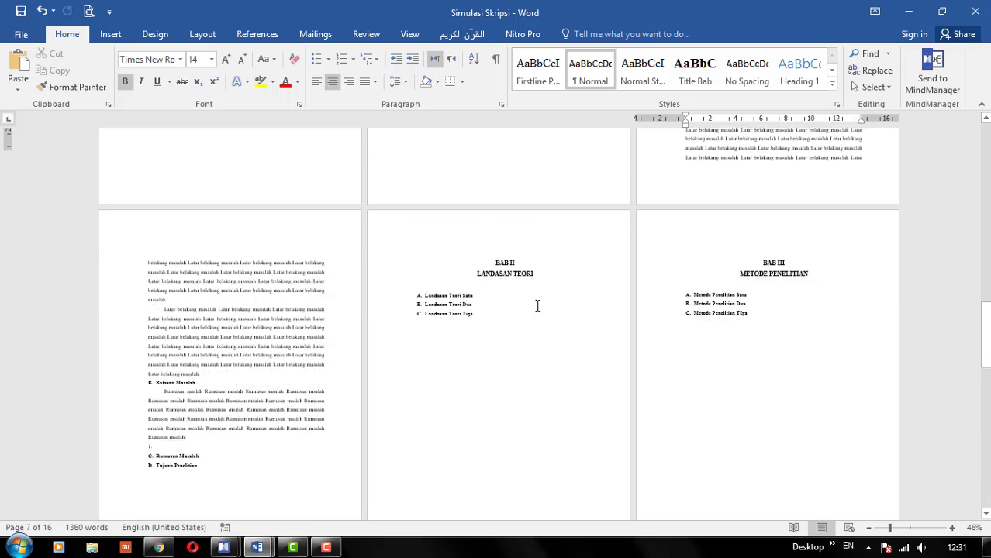
pyautogui.click(218, 208)
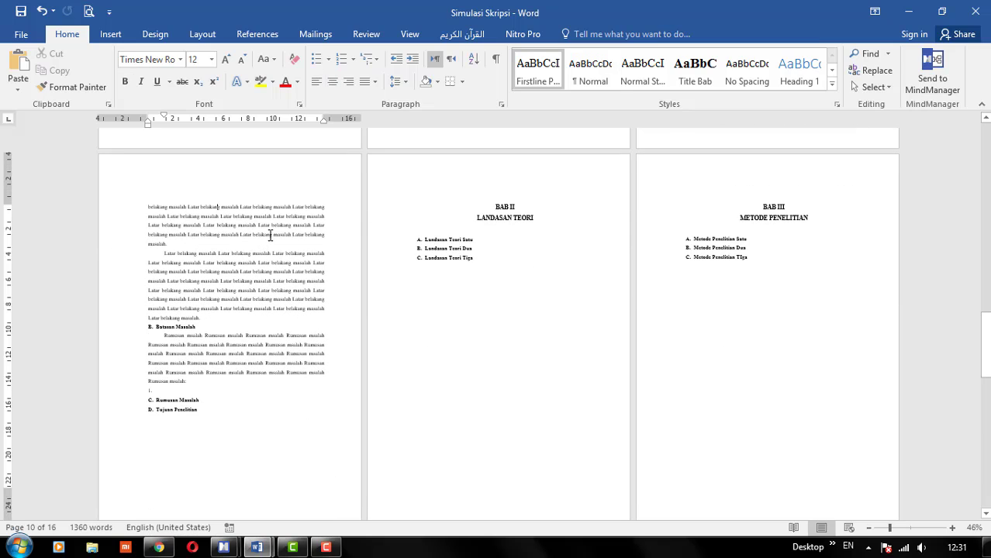
pyautogui.doubleClick(256, 170)
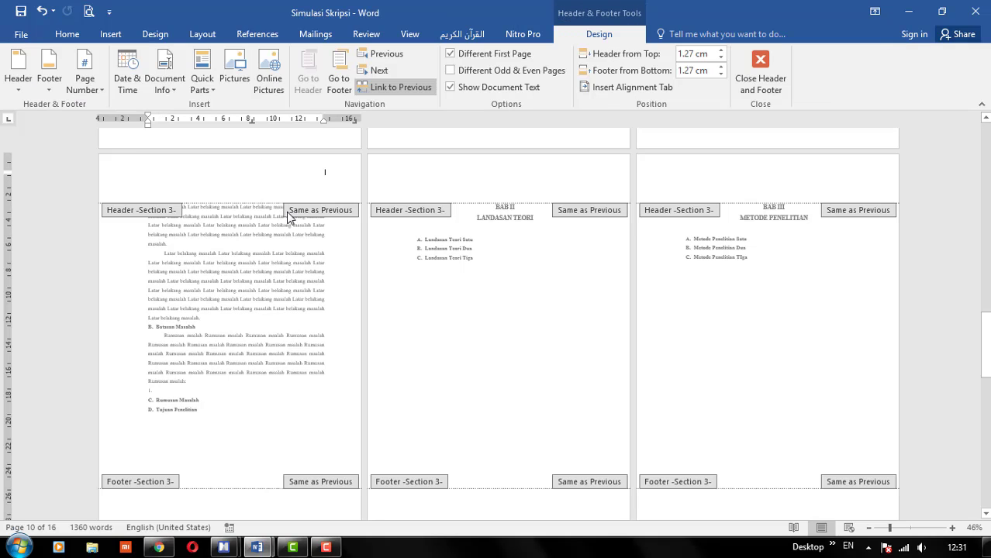
pyautogui.click(406, 86)
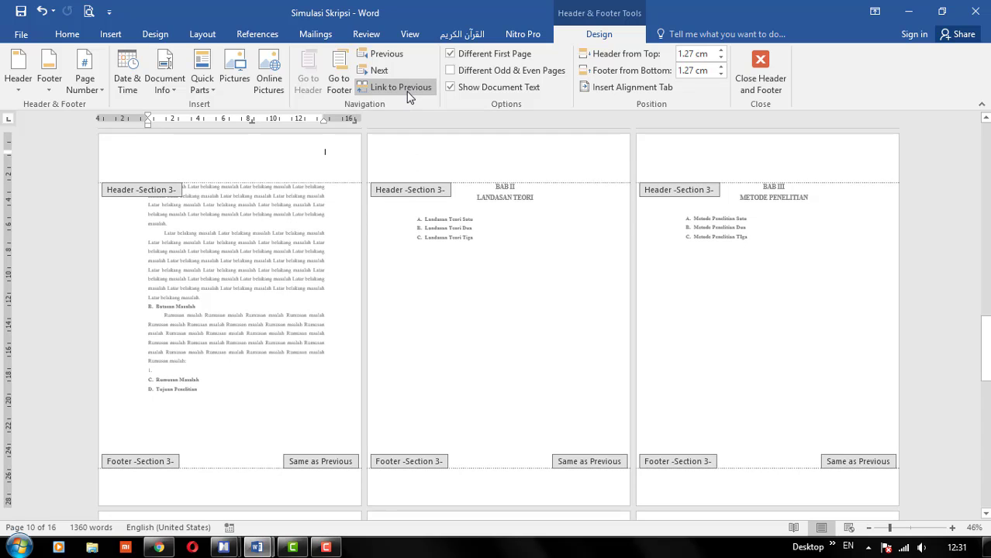
pyautogui.click(339, 80)
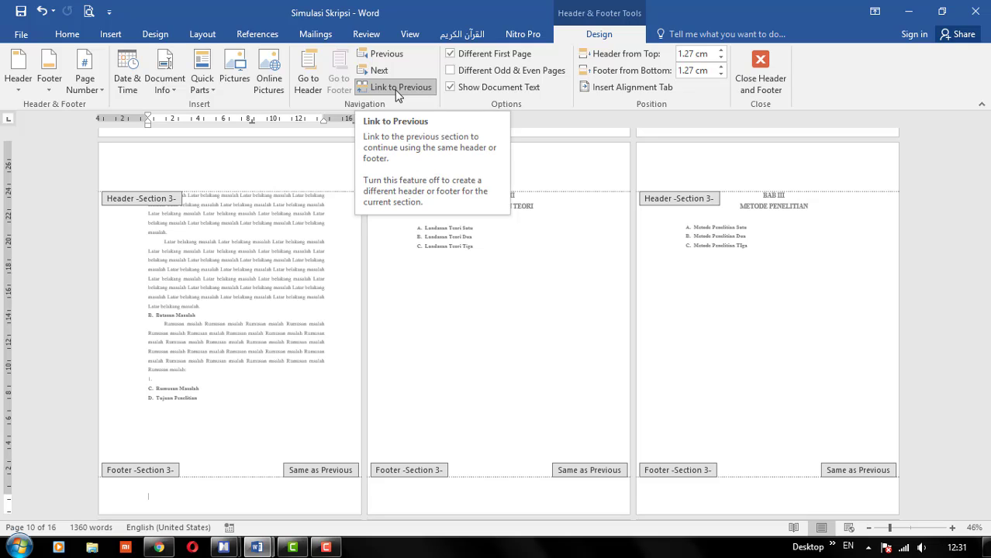
pyautogui.click(397, 90)
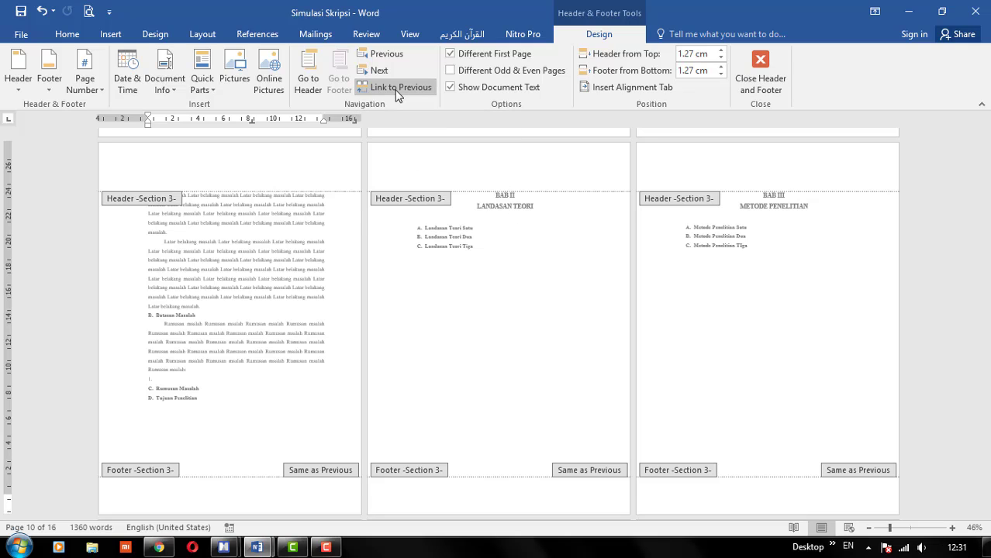
pyautogui.click(751, 70)
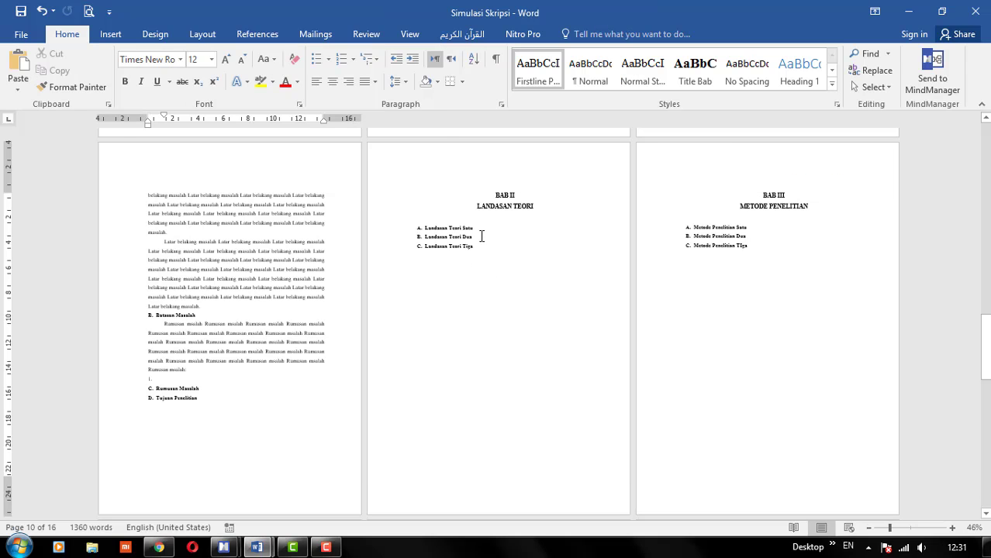
# Insert a Next Page section break directly before the BAB II LANDASAN TEORI heading on page 11.
pyautogui.scroll(-1, 482, 232)
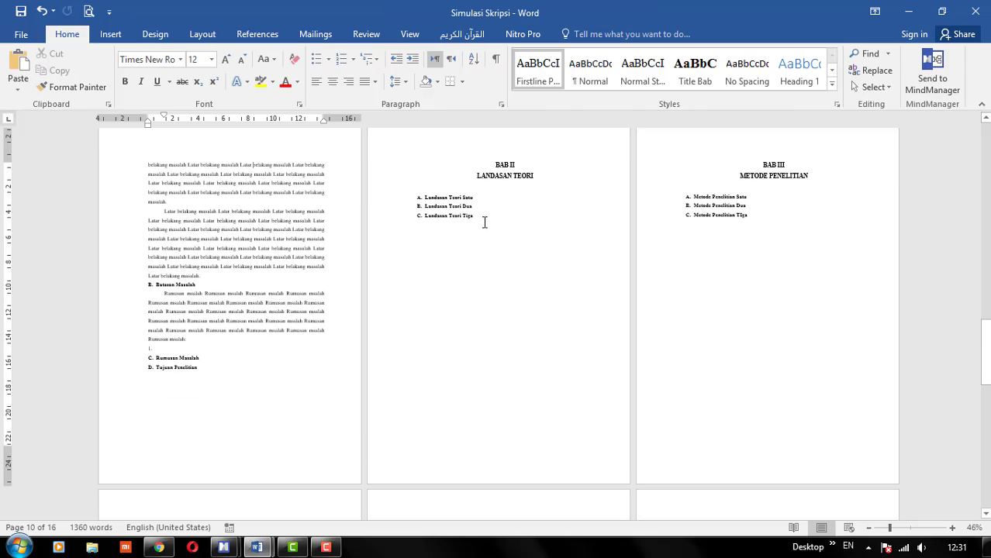
pyautogui.click(492, 164)
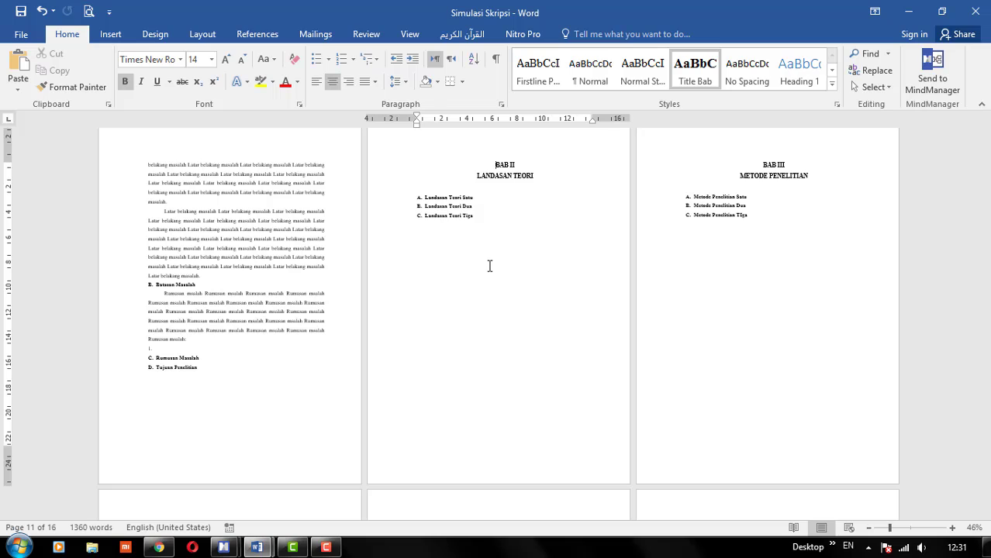
pyautogui.click(198, 35)
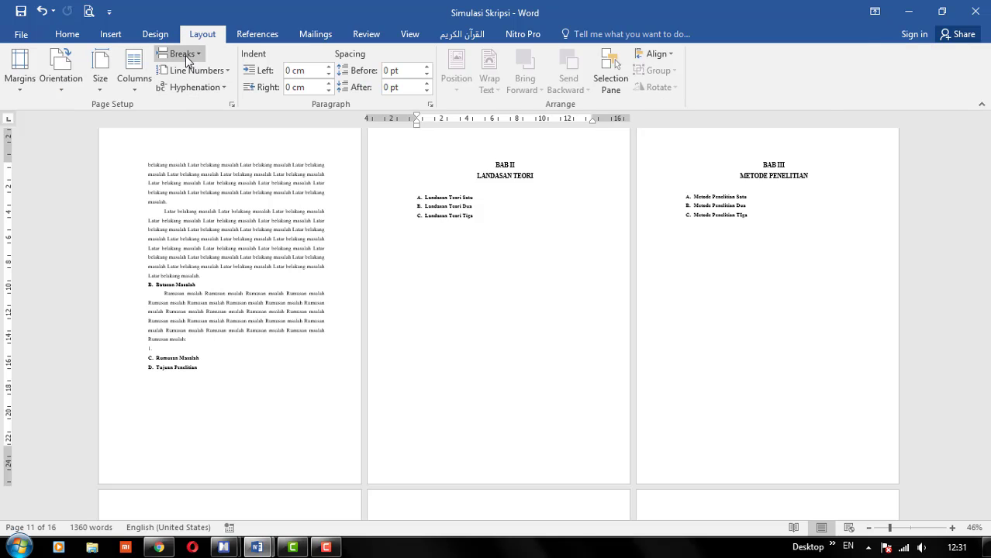
pyautogui.click(185, 55)
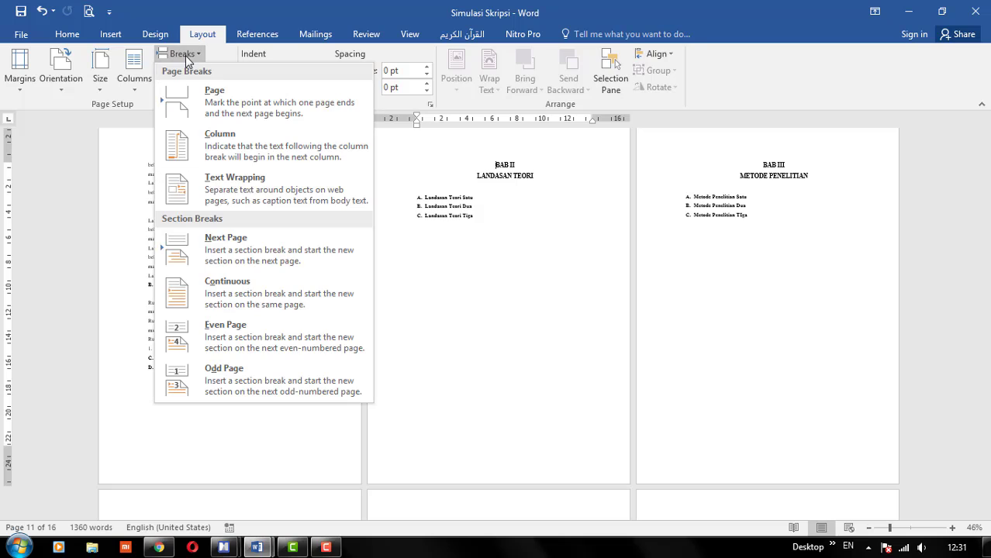
pyautogui.click(300, 249)
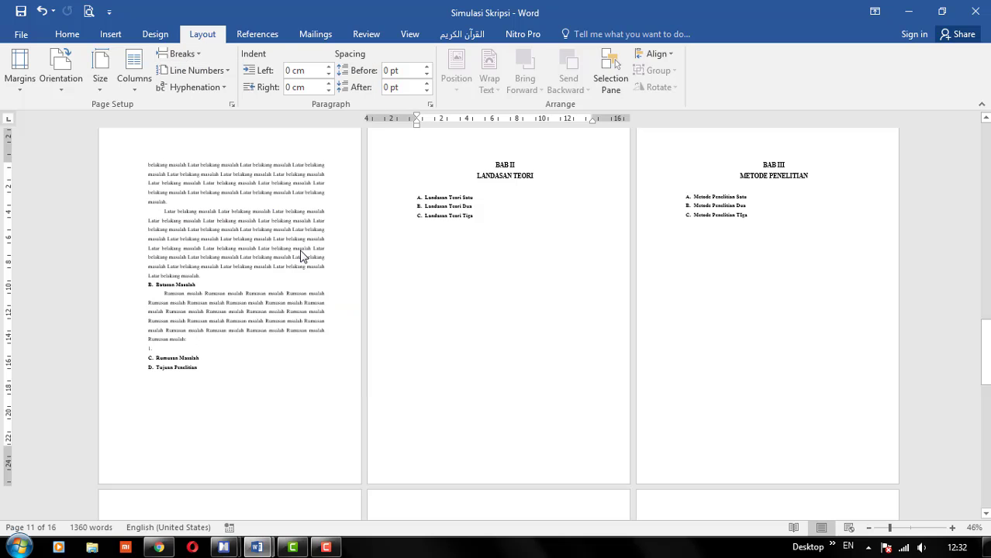
# Open the header of the BAB II page to check its section labels, and close header and footer editing.
pyautogui.doubleClick(391, 117)
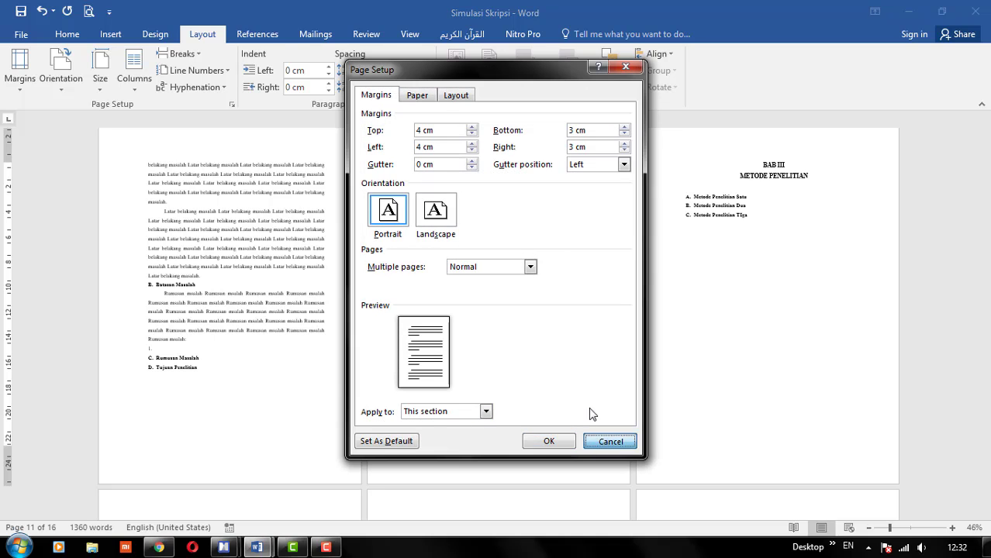
pyautogui.click(609, 441)
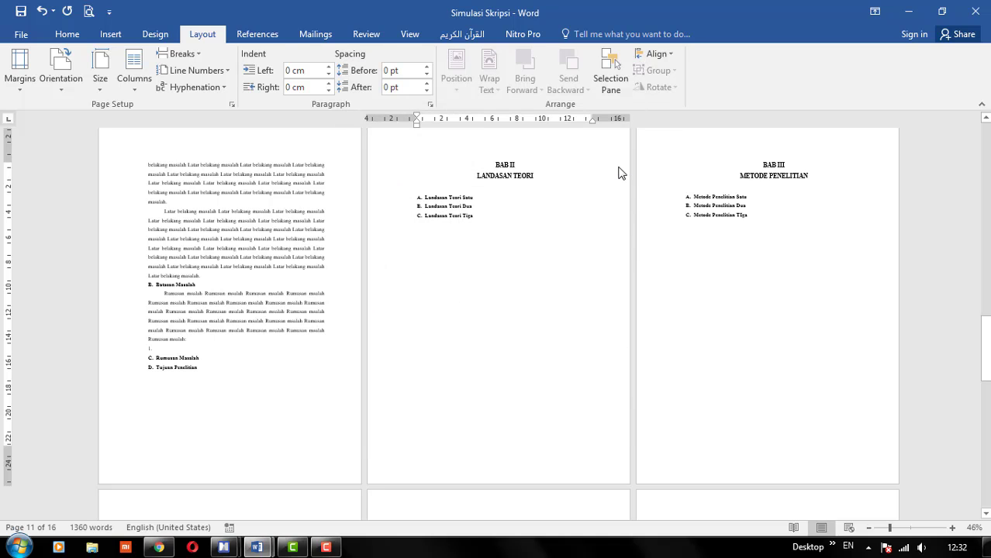
pyautogui.doubleClick(621, 173)
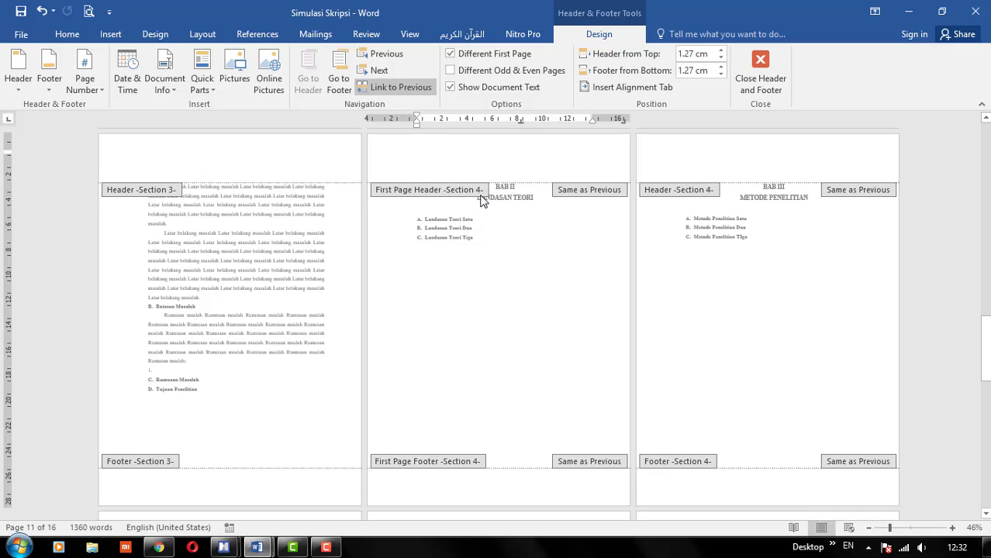
pyautogui.click(760, 74)
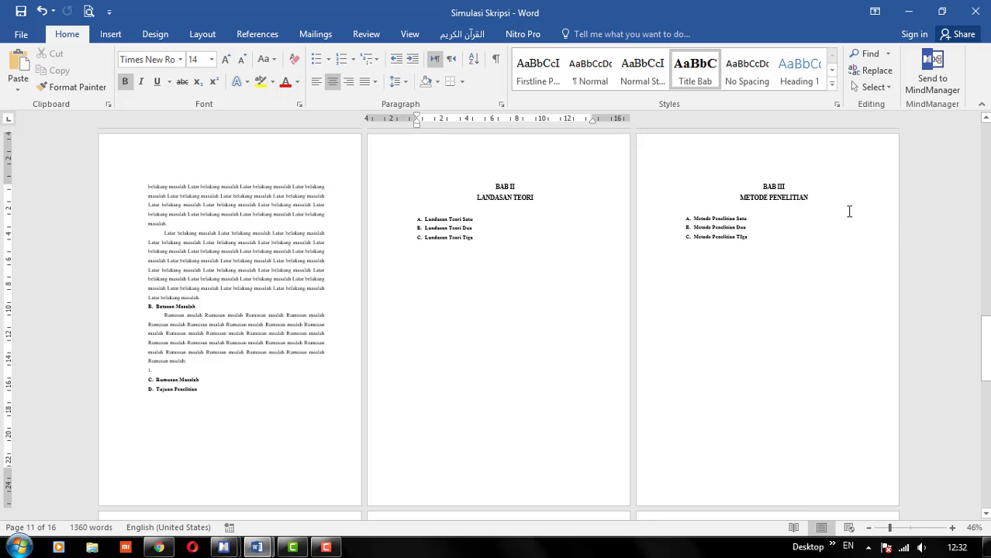
# Insert a Next Page section break directly before the BAB III METODE PENELITIAN heading on page 12.
pyautogui.click(755, 186)
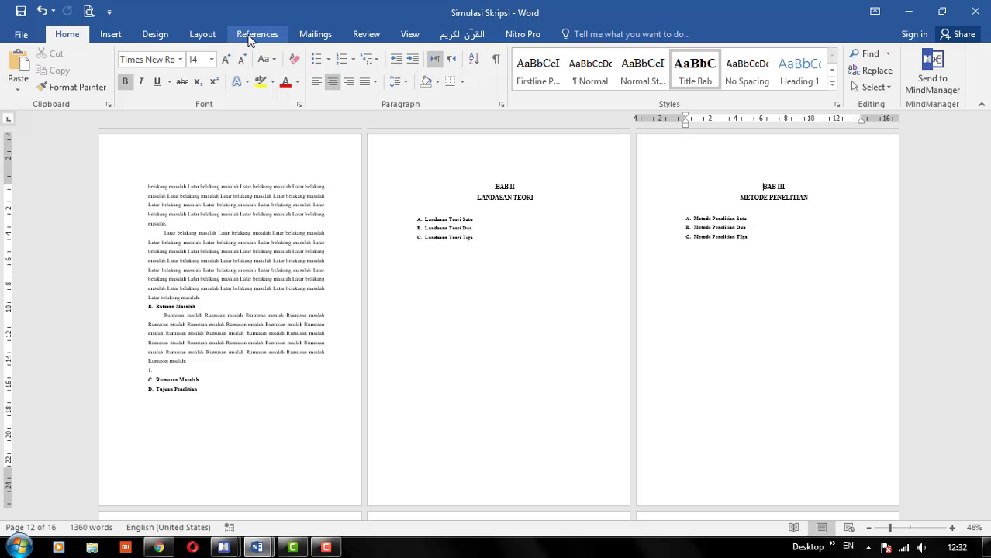
pyautogui.click(203, 34)
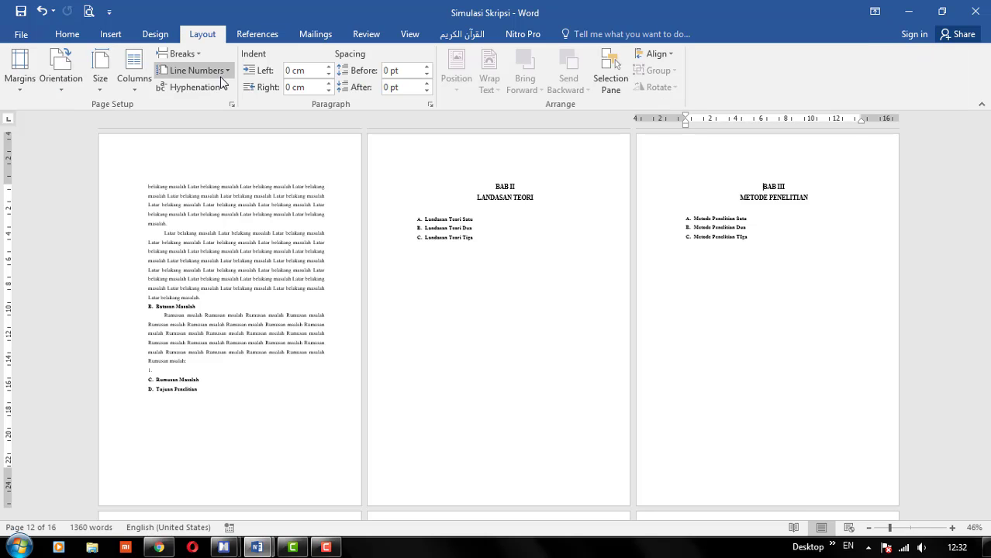
pyautogui.click(179, 53)
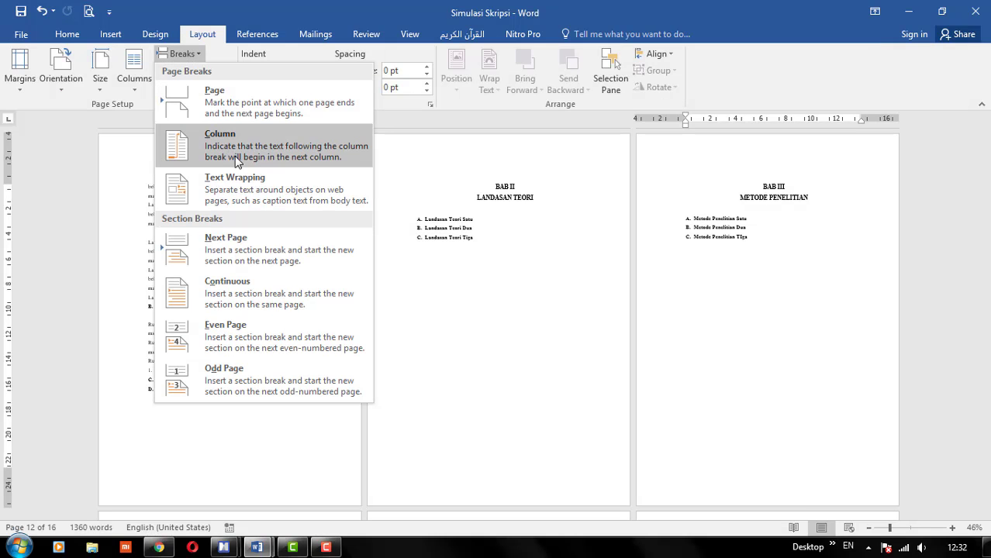
pyautogui.click(248, 238)
# Insert a Next Page section break directly before the BAB IV heading.
pyautogui.scroll(-5, 450, 252)
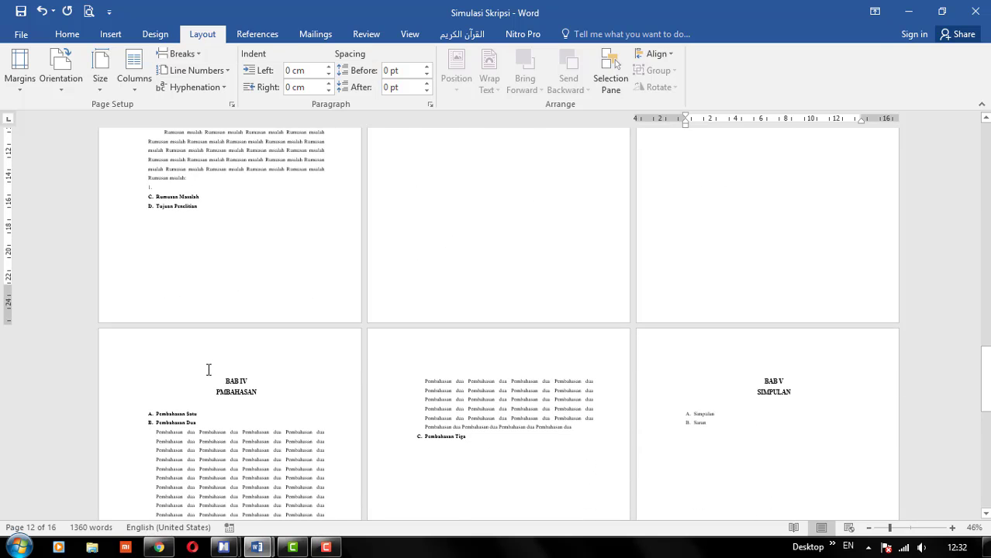
pyautogui.click(209, 375)
pyautogui.click(183, 53)
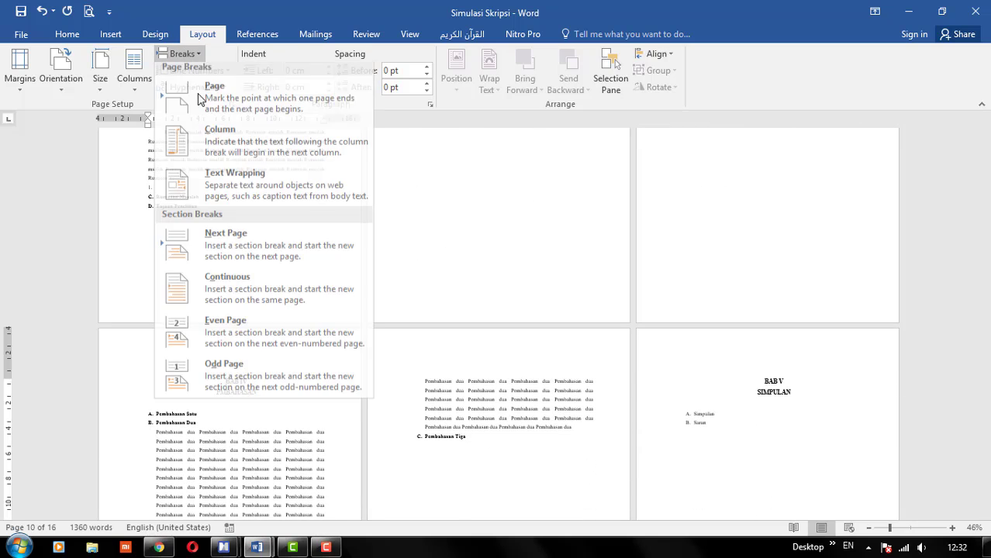
pyautogui.click(233, 236)
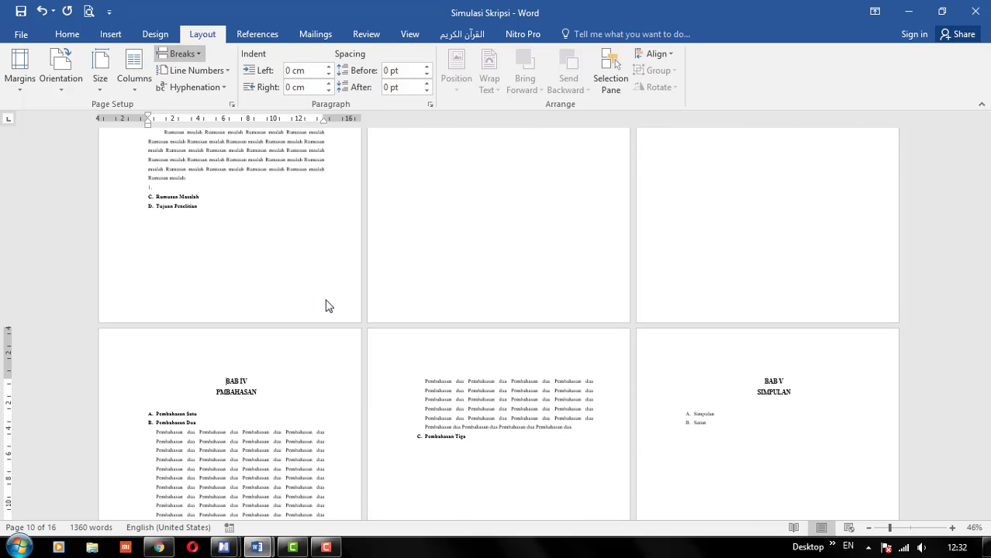
# Insert a Next Page section break directly before the BAB V SIMPULAN heading on page 15.
pyautogui.click(753, 378)
pyautogui.click(183, 53)
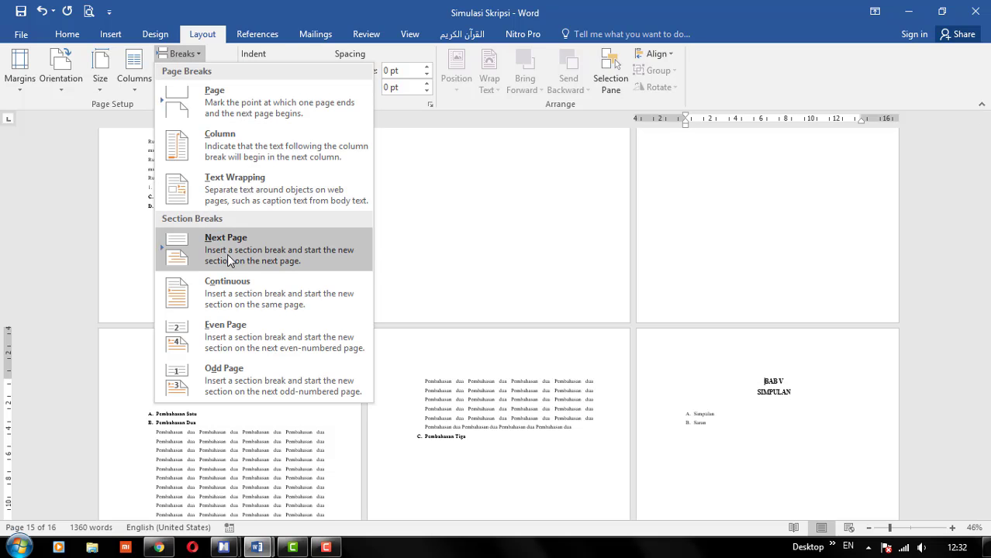
pyautogui.click(221, 246)
# Open the header of the BAB V page to check the chapter section labels, and close header and footer editing.
pyautogui.scroll(-2, 483, 314)
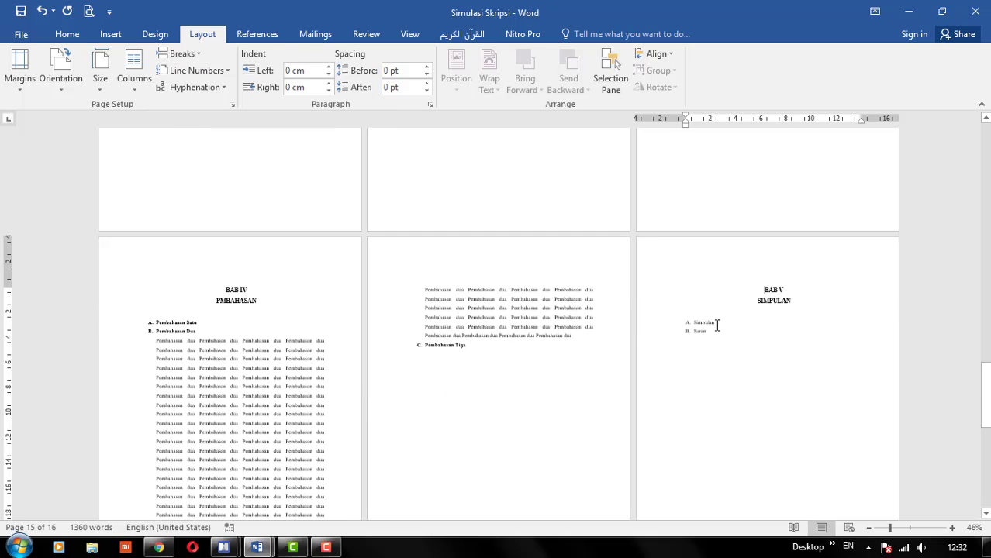
pyautogui.rightClick(747, 253)
pyautogui.click(772, 264)
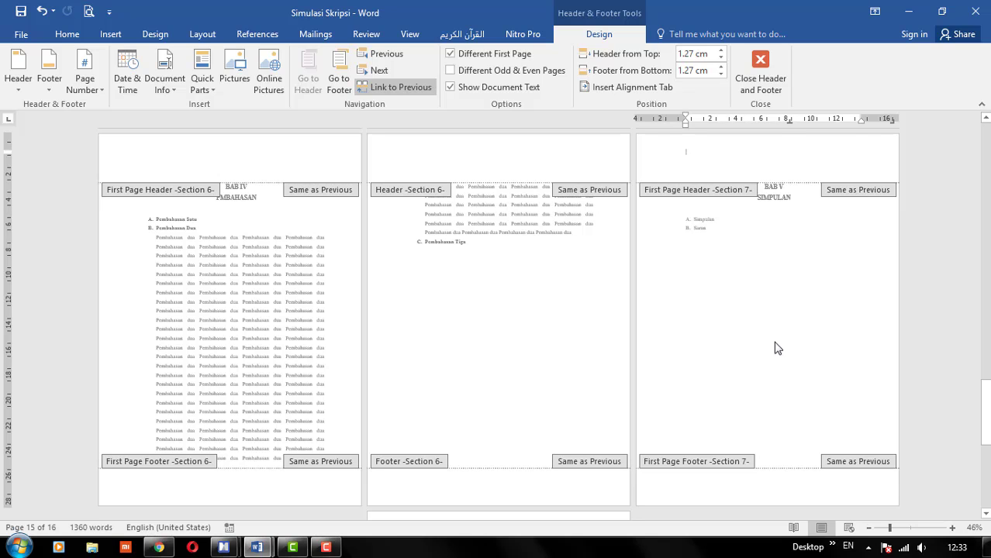
pyautogui.click(760, 78)
# Insert a Next Page section break directly before the DAFTAR PUSTAKA heading on page 16.
pyautogui.scroll(-5, 691, 297)
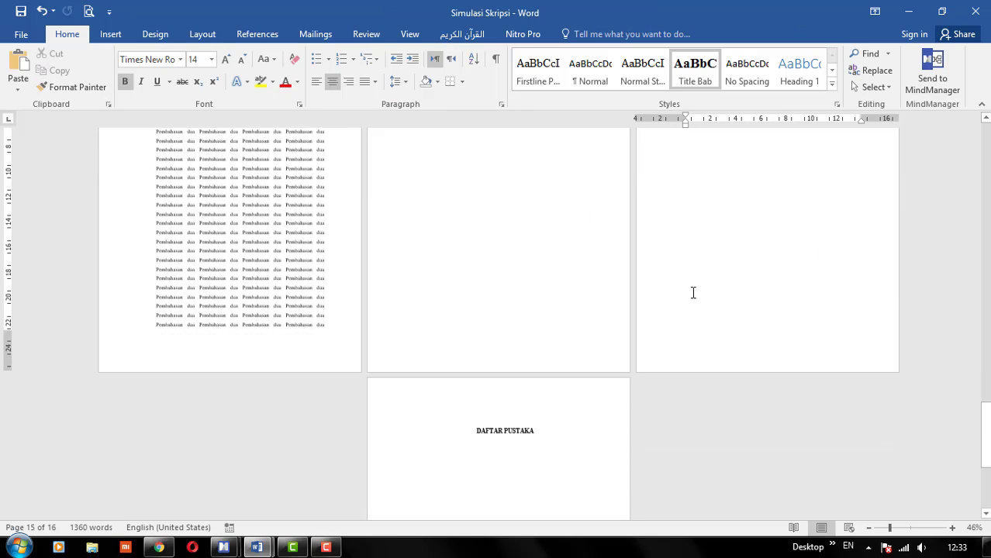
pyautogui.click(469, 306)
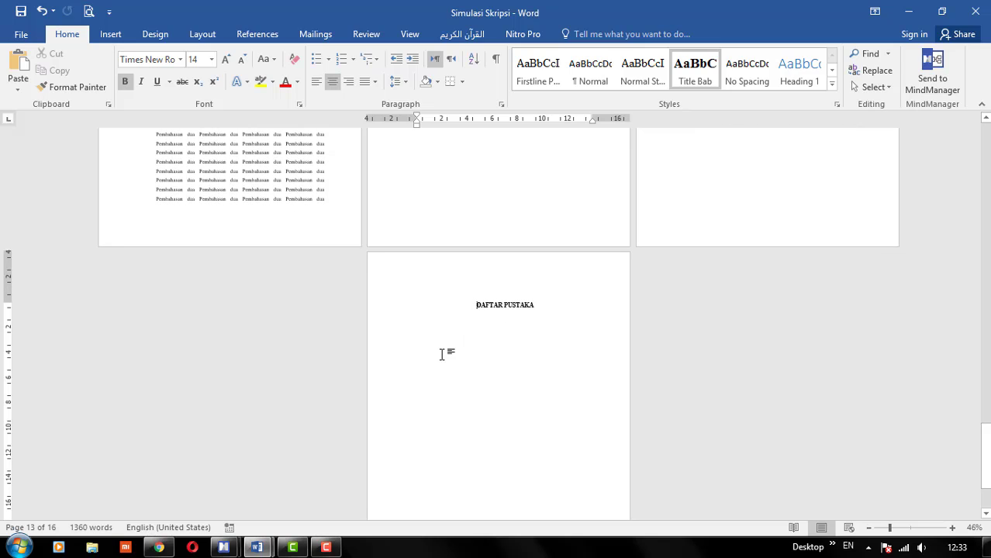
pyautogui.click(202, 35)
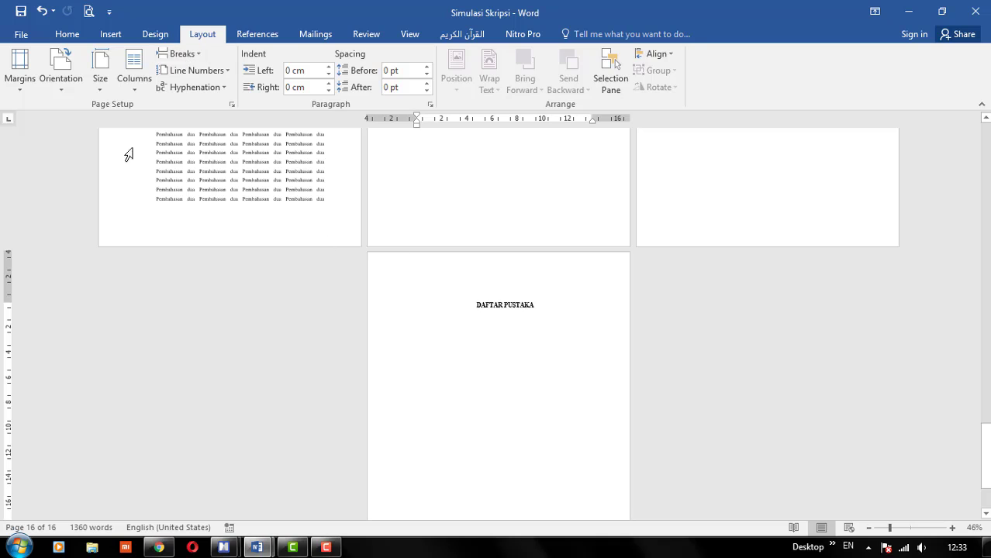
pyautogui.click(181, 53)
pyautogui.click(285, 246)
# Disable Different First Page for the DAFTAR PUSTAKA section and unlink its header and footer from the previous section.
pyautogui.rightClick(515, 263)
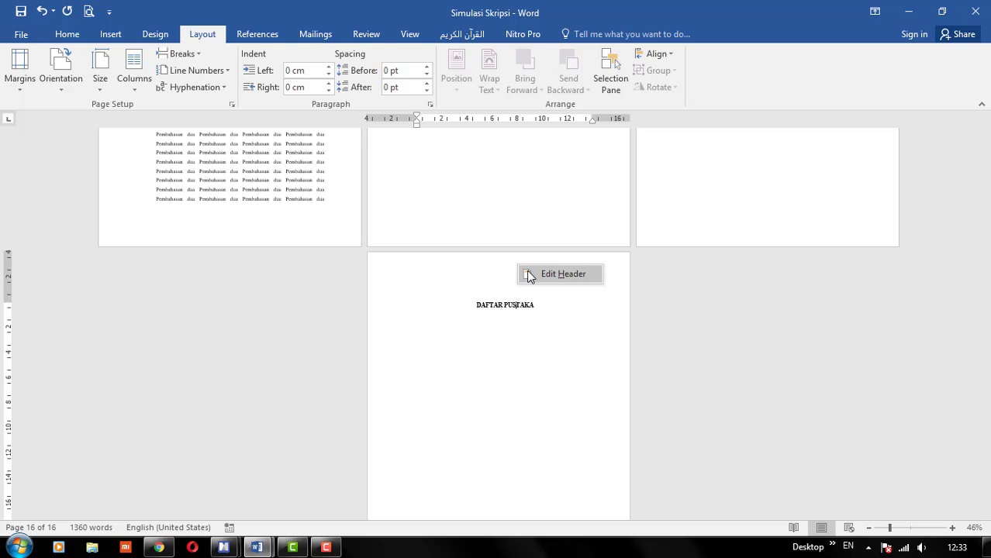
pyautogui.click(528, 275)
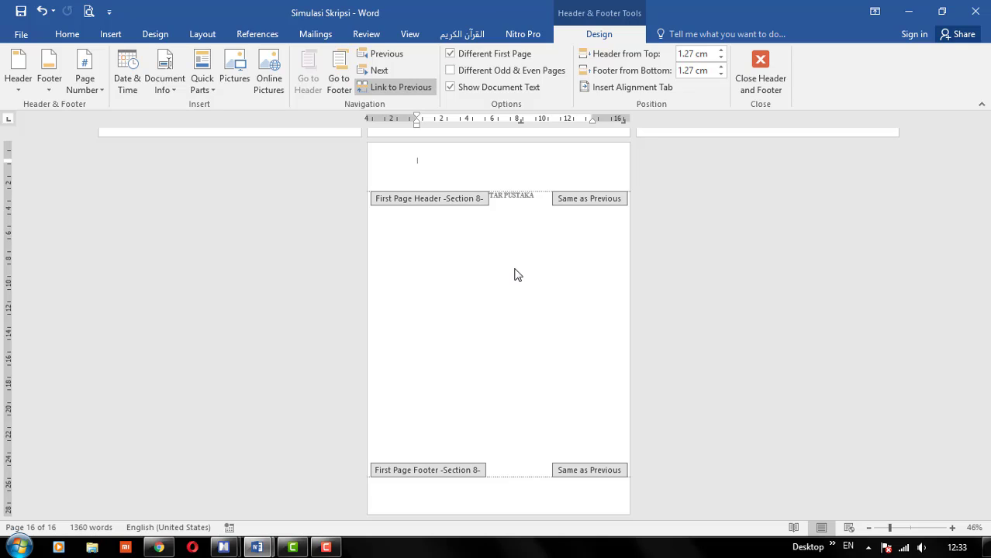
pyautogui.click(518, 56)
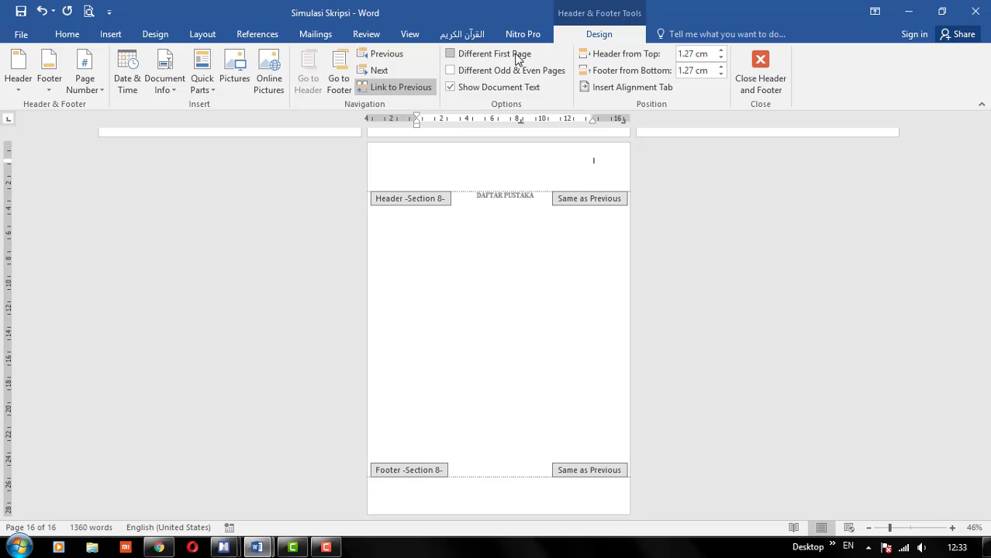
pyautogui.click(409, 89)
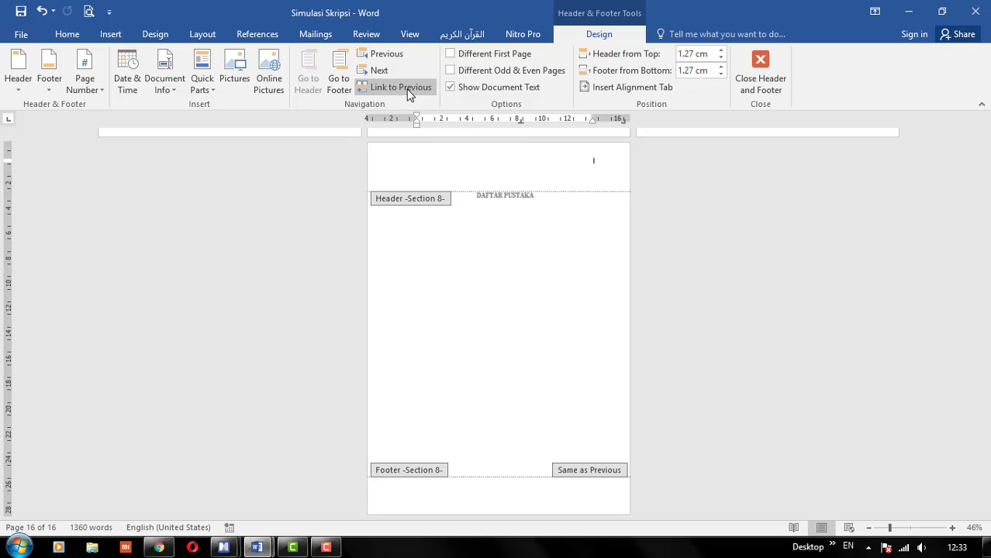
pyautogui.click(338, 84)
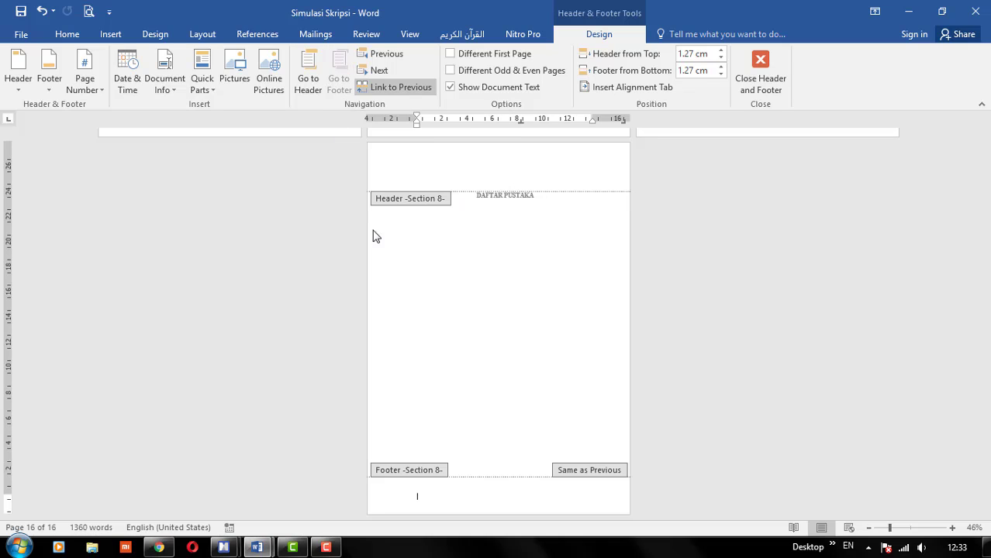
pyautogui.click(401, 90)
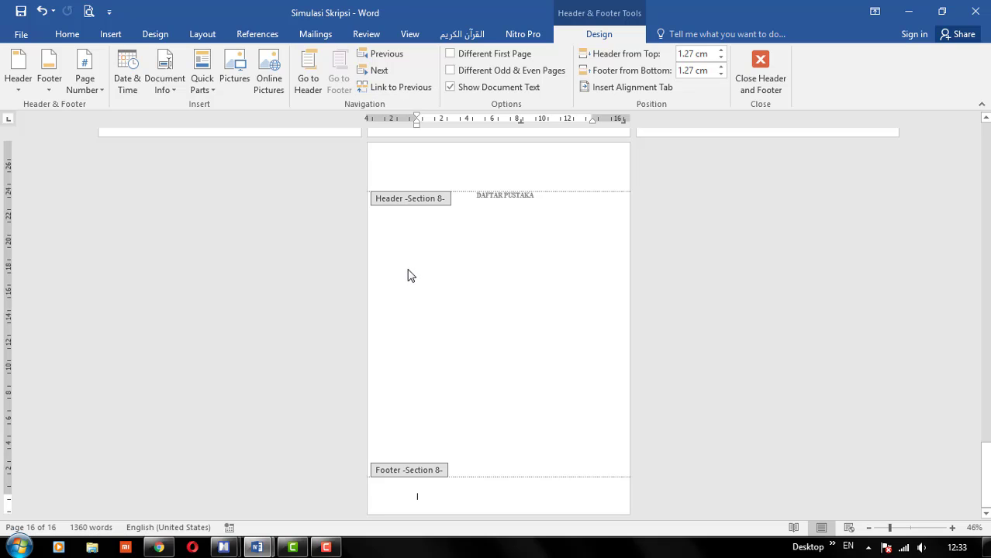
# Insert Plain Number 2 page numbers at the bottom of the front matter pages, working from the header of the PERNYATAAN ORISINALITAS page.
pyautogui.click(765, 73)
pyautogui.scroll(10, 606, 249)
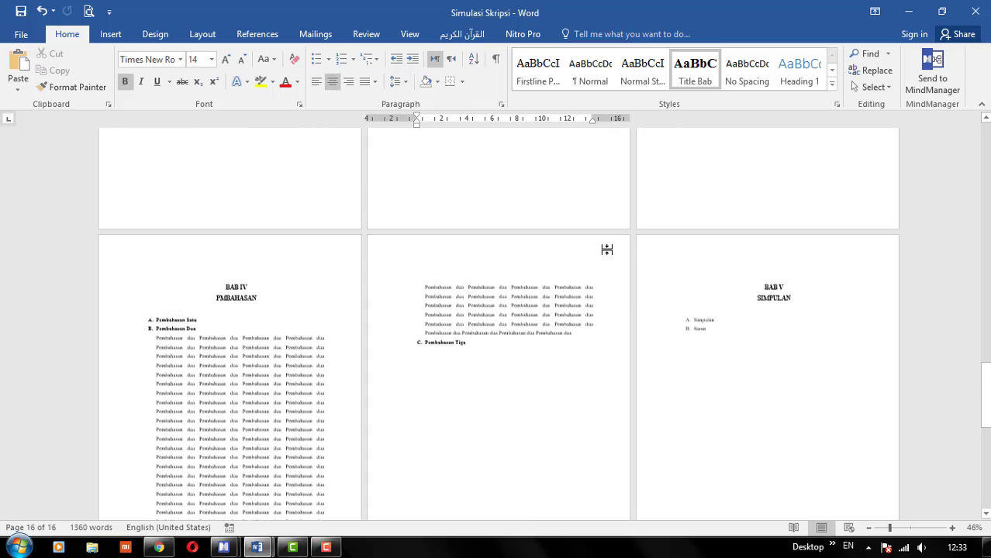
pyautogui.scroll(15, 606, 248)
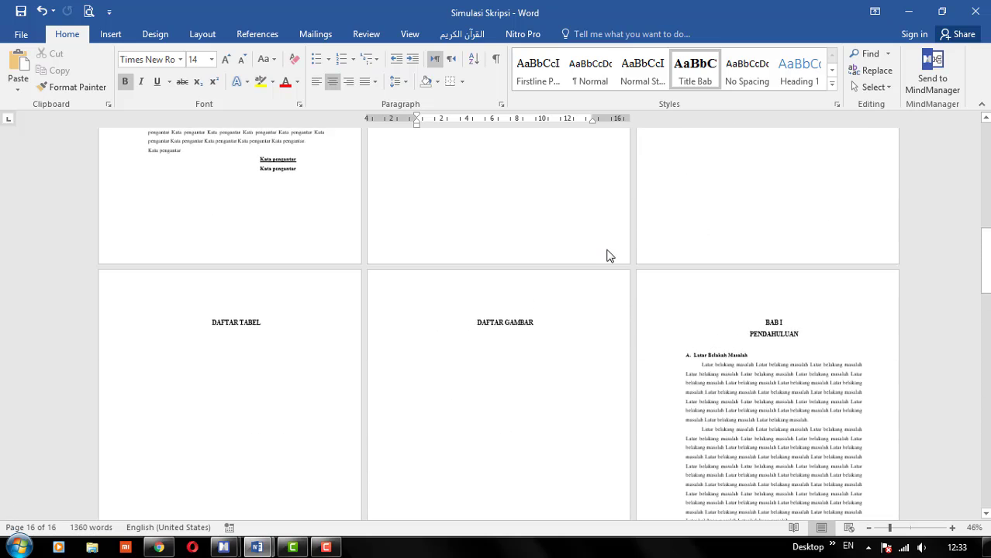
pyautogui.scroll(15, 608, 253)
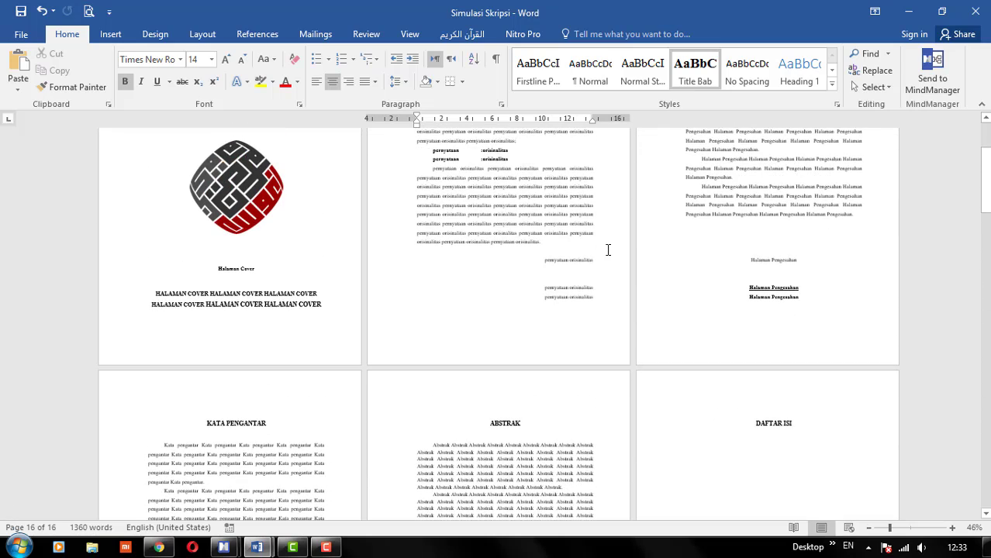
pyautogui.scroll(5, 608, 250)
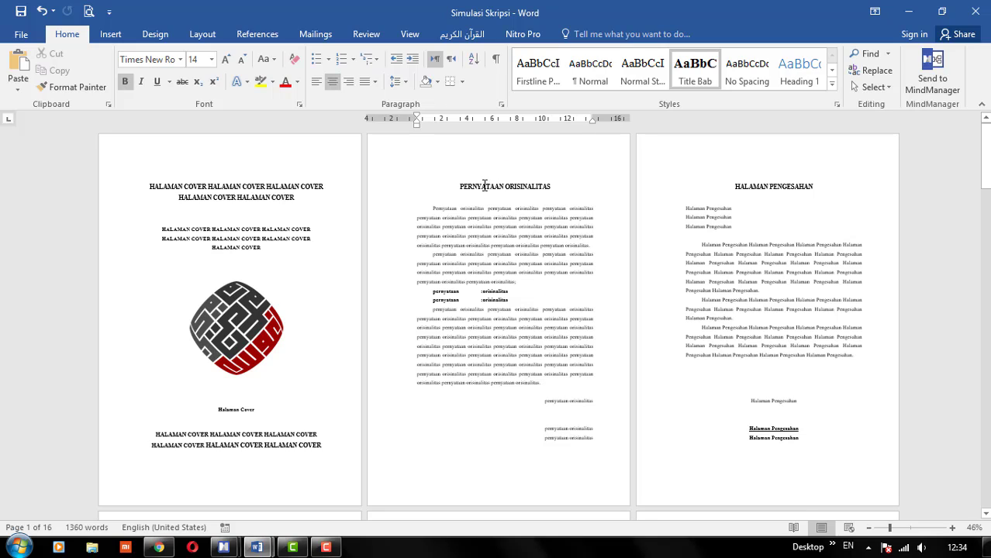
pyautogui.click(427, 299)
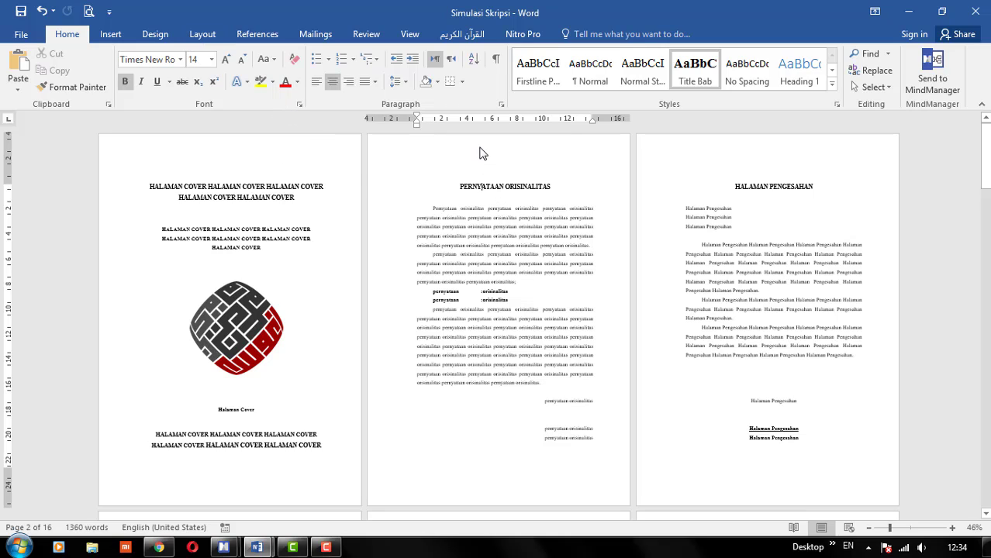
pyautogui.scroll(-7, 473, 213)
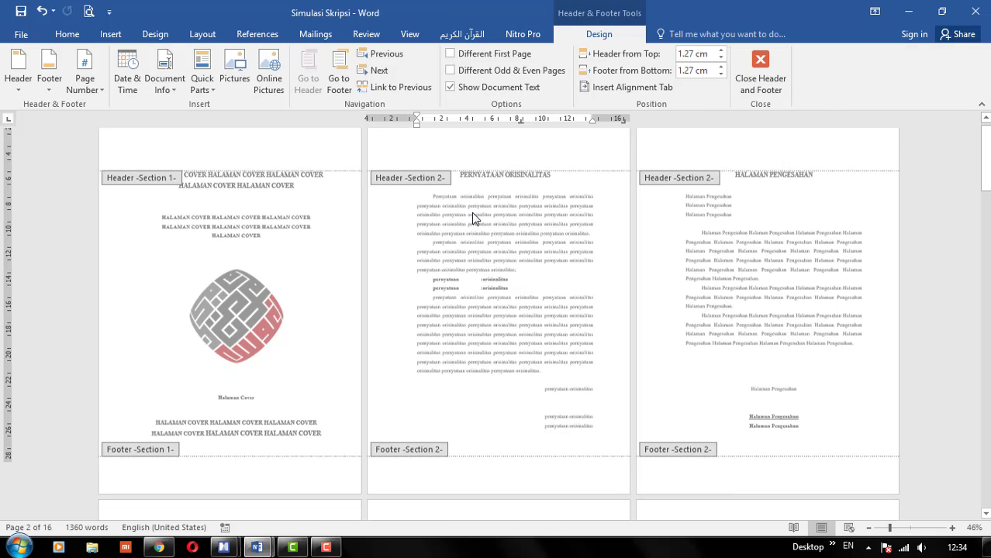
pyautogui.scroll(2, 472, 213)
pyautogui.scroll(2, 471, 213)
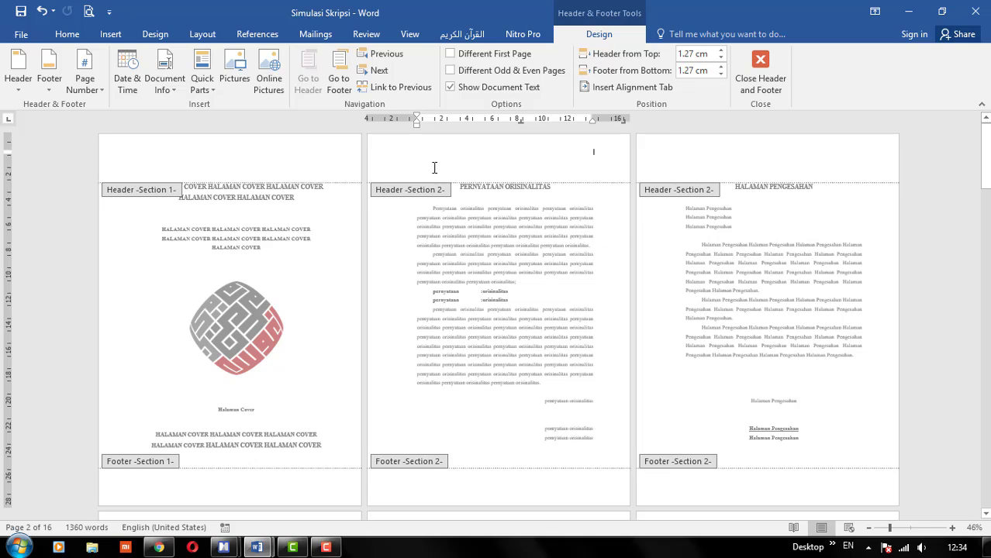
pyautogui.click(98, 93)
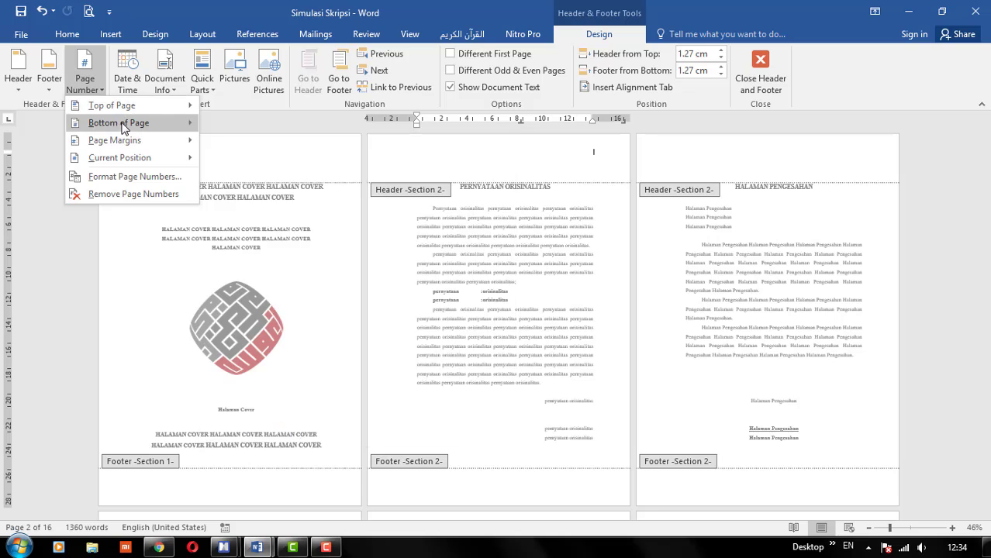
pyautogui.moveTo(166, 132)
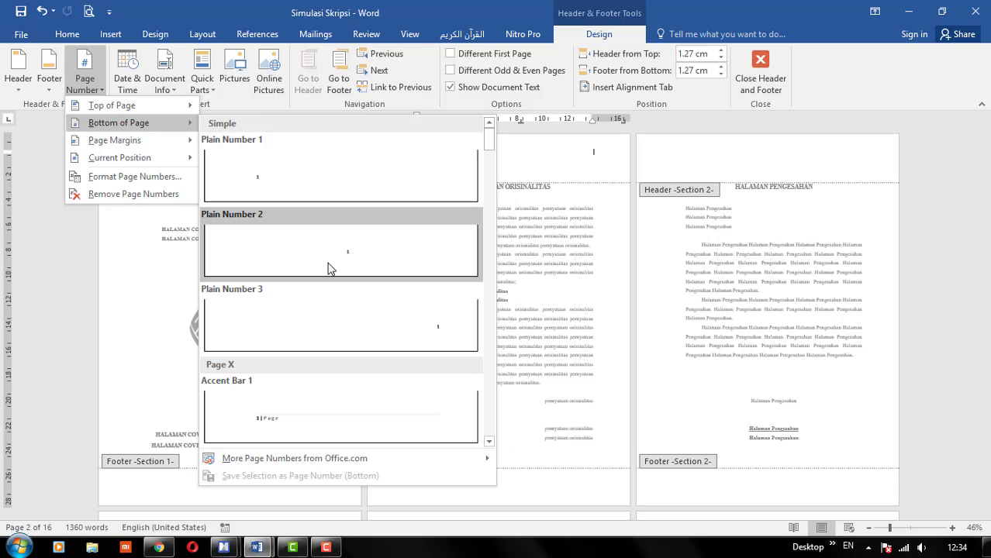
pyautogui.press('Escape')
pyautogui.press('Escape')
pyautogui.scroll(-4, 435, 359)
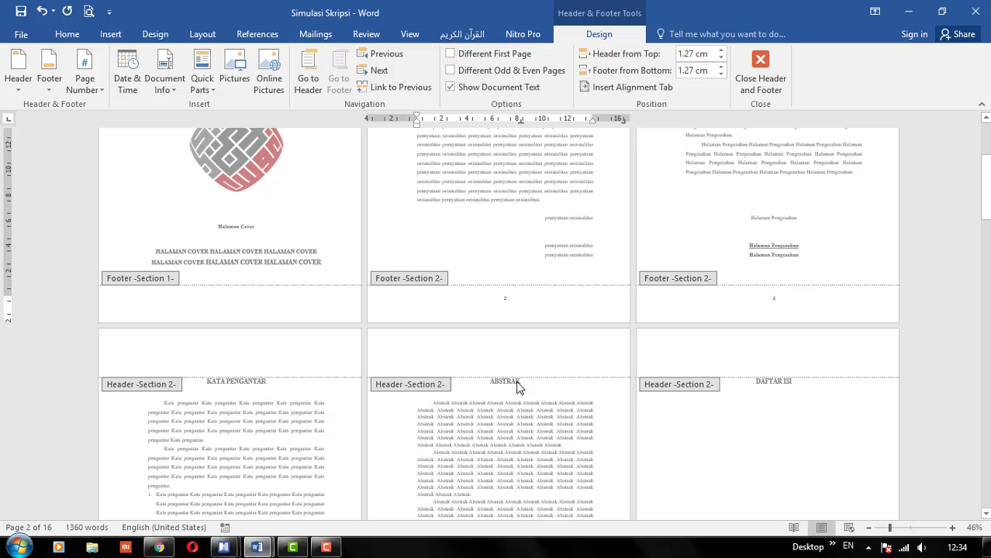
# Set the front matter page number format to i, ii, iii, close header and footer editing, and check the numerals through DAFTAR GAMBAR.
pyautogui.click(87, 95)
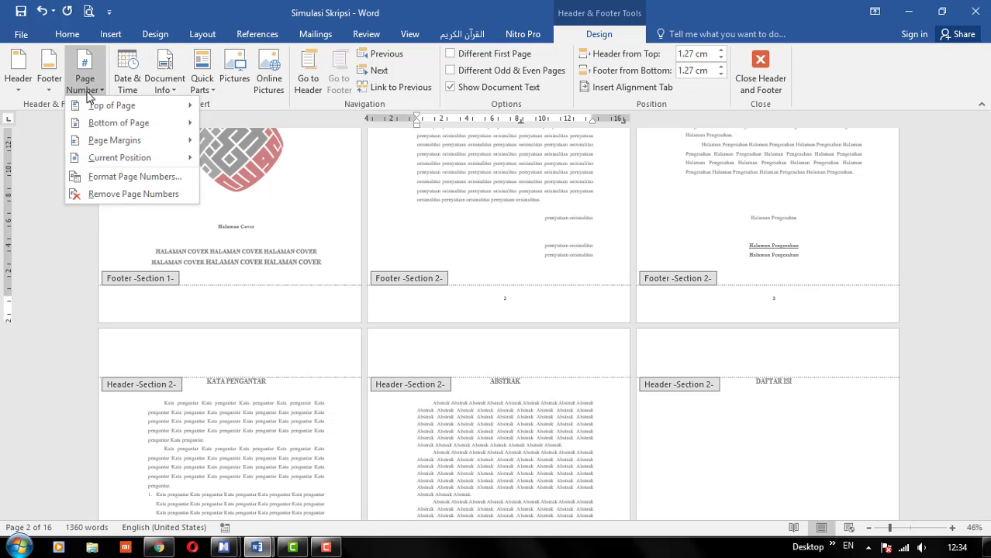
pyautogui.click(116, 177)
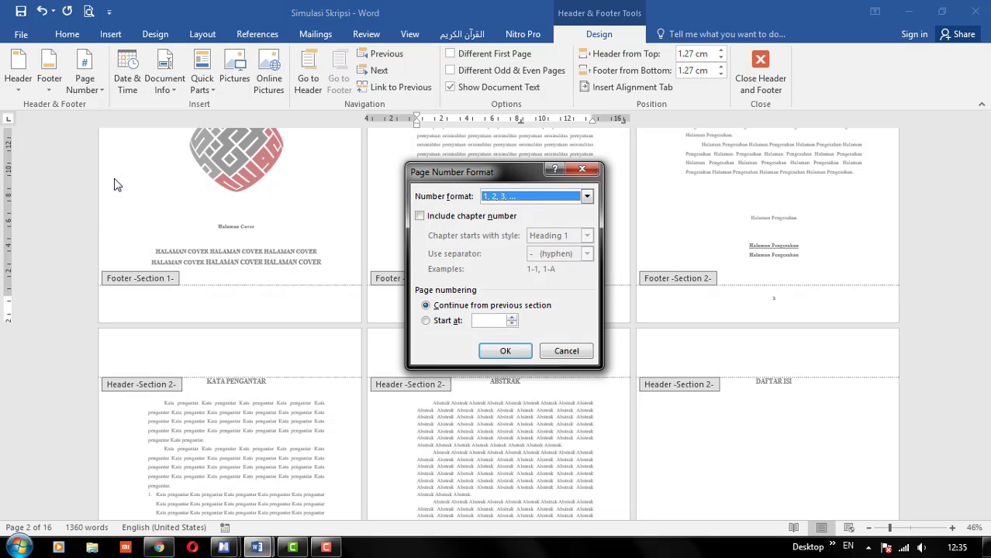
pyautogui.click(504, 198)
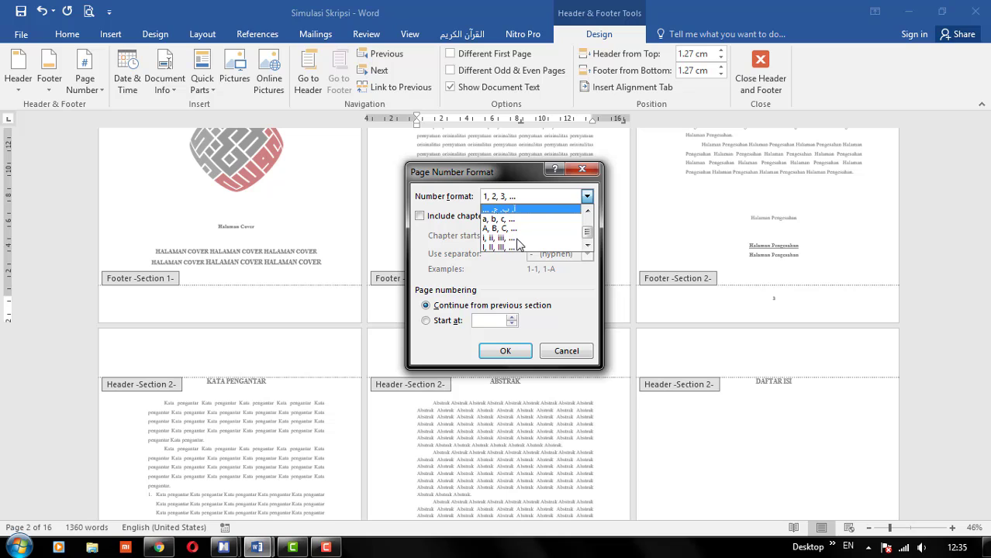
pyautogui.click(504, 239)
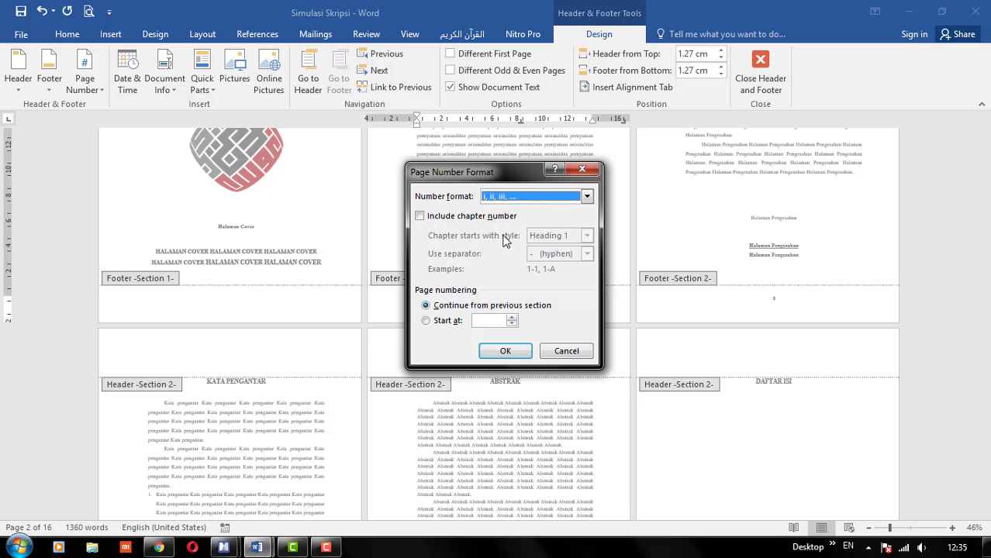
pyautogui.click(515, 352)
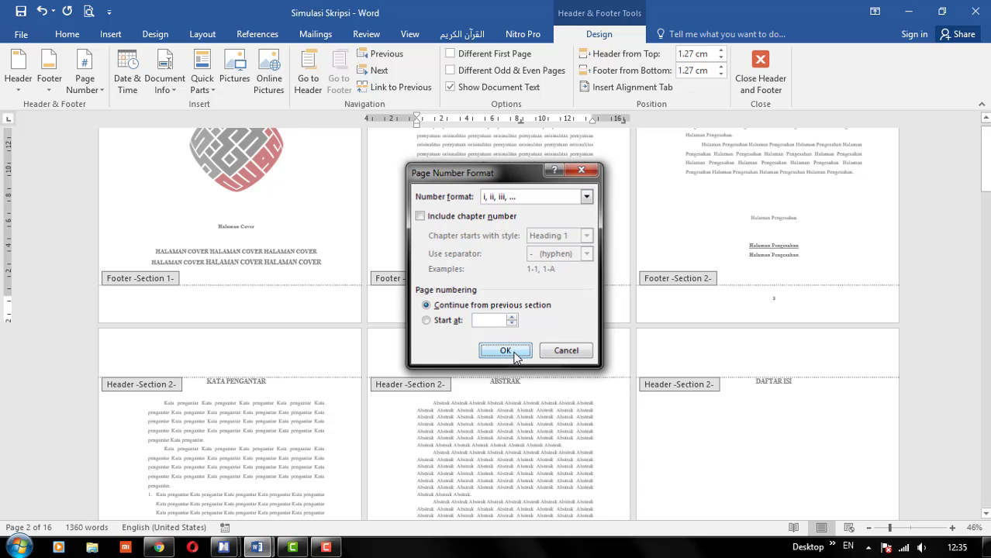
pyautogui.click(758, 78)
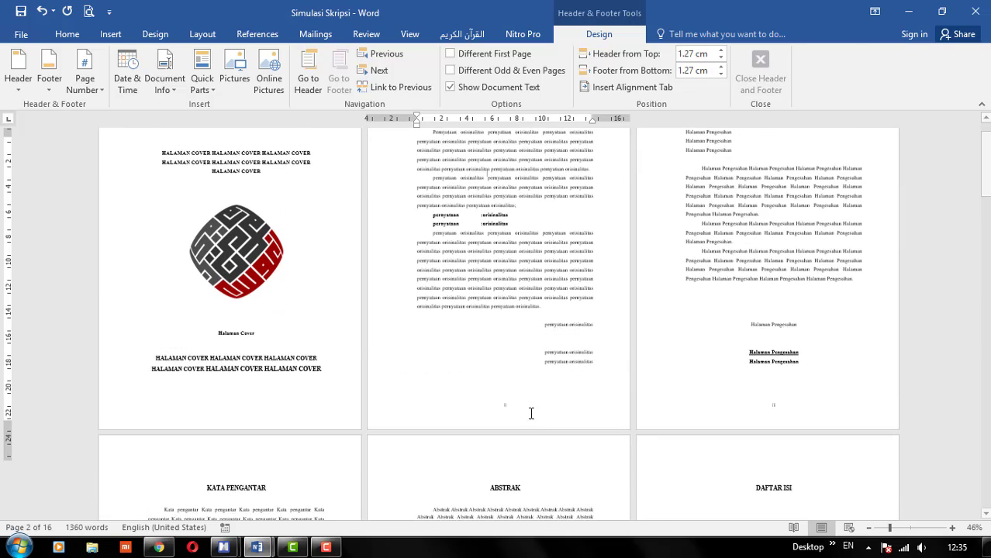
pyautogui.scroll(-3, 511, 444)
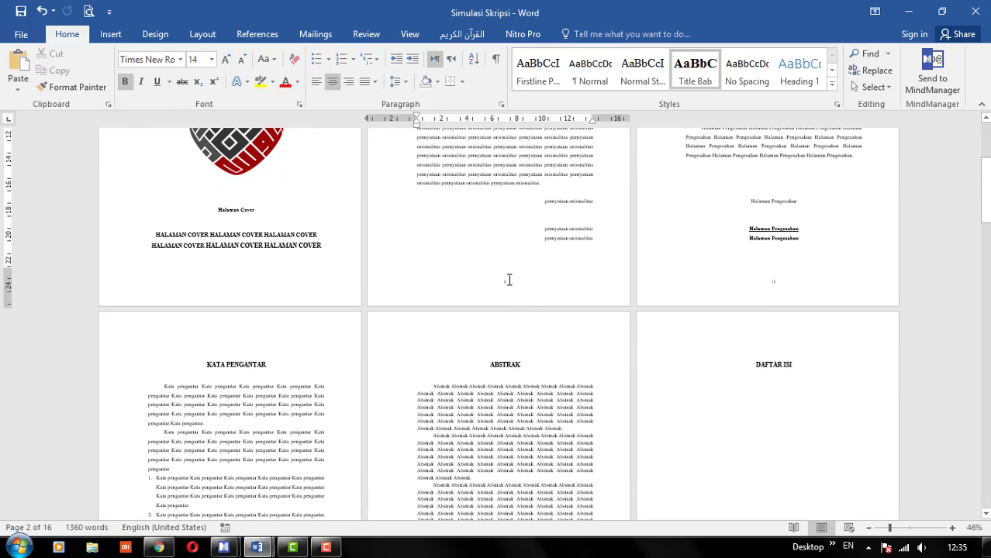
pyautogui.scroll(-10, 615, 314)
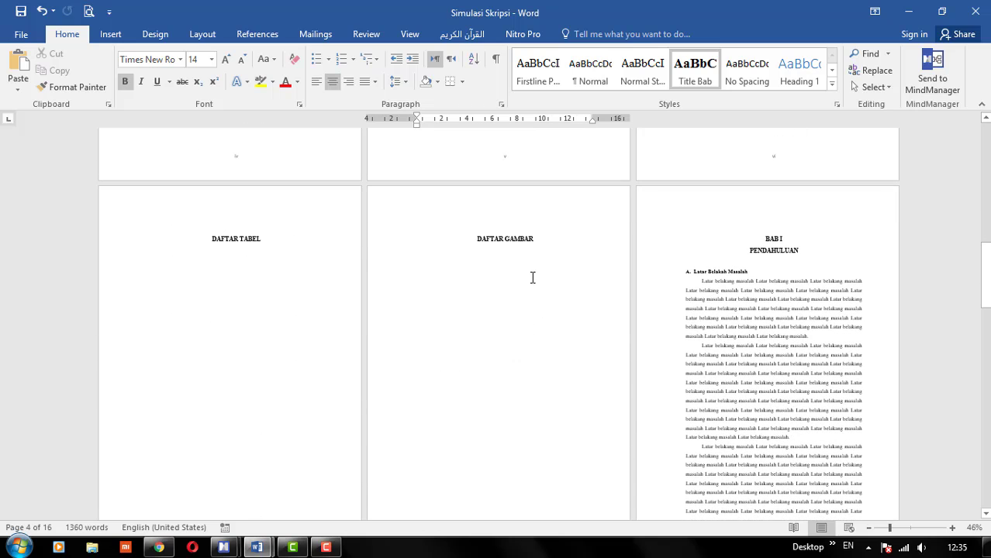
pyautogui.scroll(1, 525, 264)
pyautogui.scroll(-3, 525, 268)
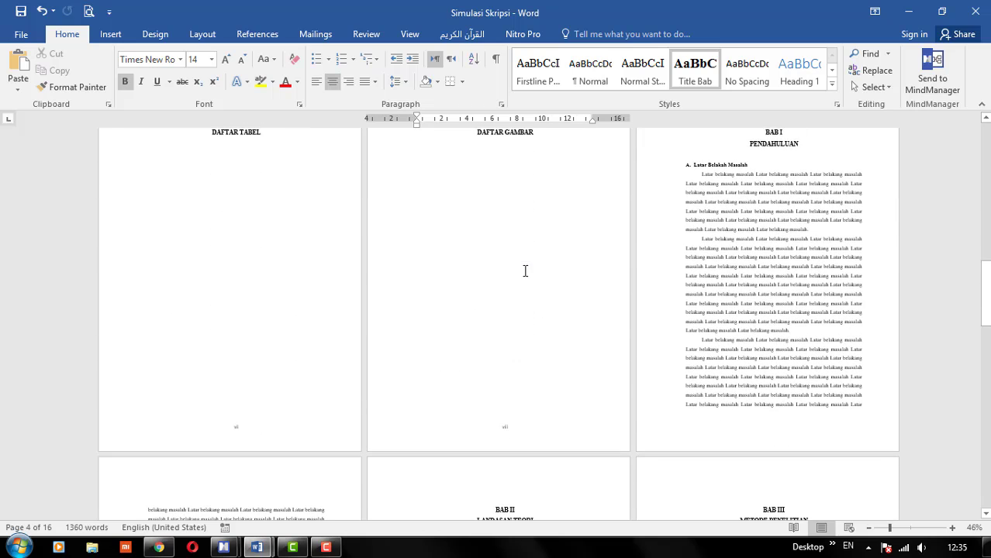
pyautogui.scroll(1, 745, 316)
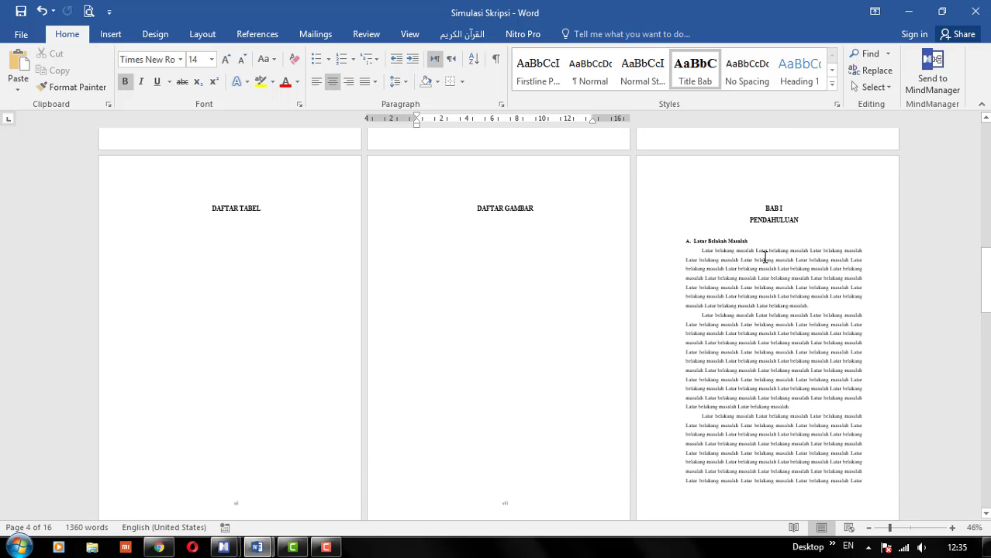
# Insert a Plain Number 2 page number at the bottom of the BAB I PENDAHULUAN first page and close header and footer editing.
pyautogui.click(773, 208)
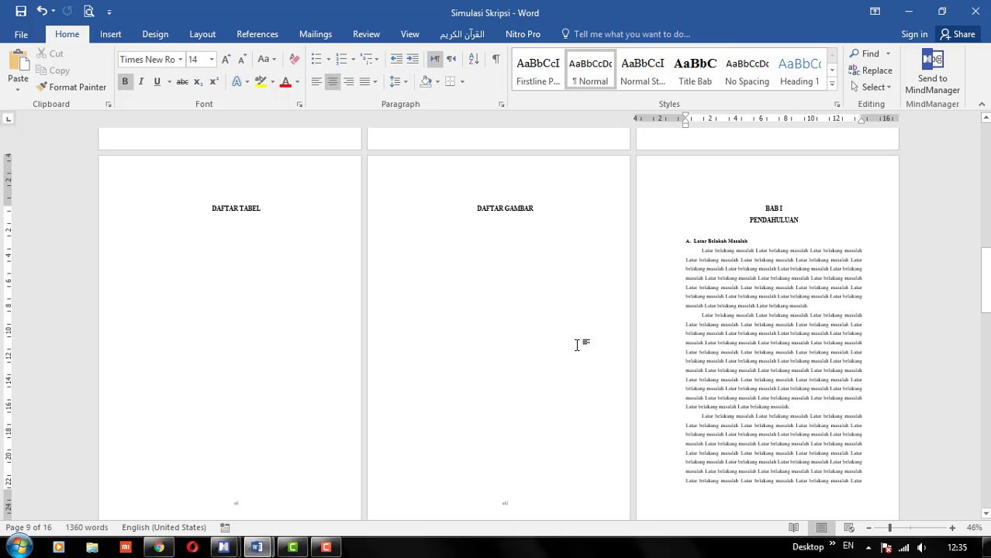
pyautogui.rightClick(788, 166)
pyautogui.click(822, 175)
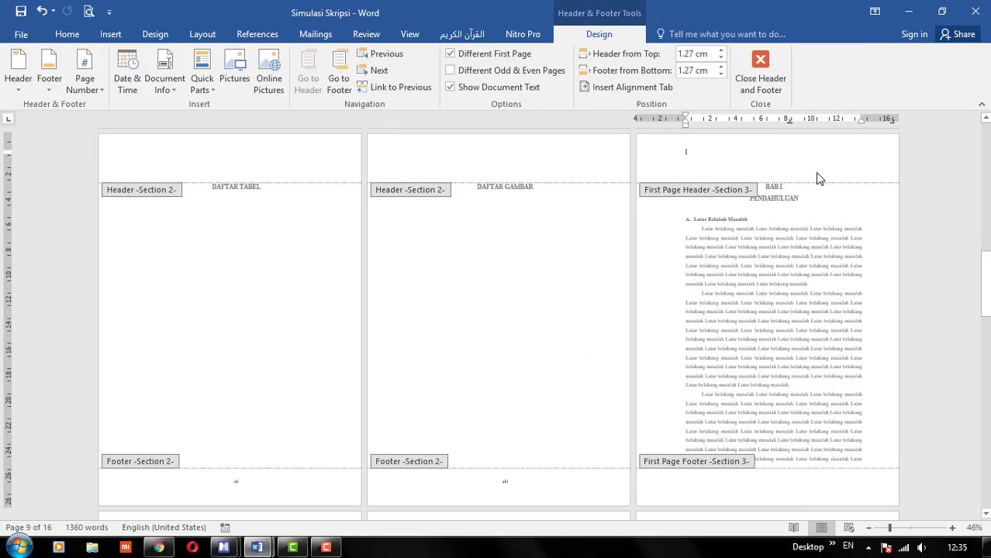
pyautogui.click(85, 82)
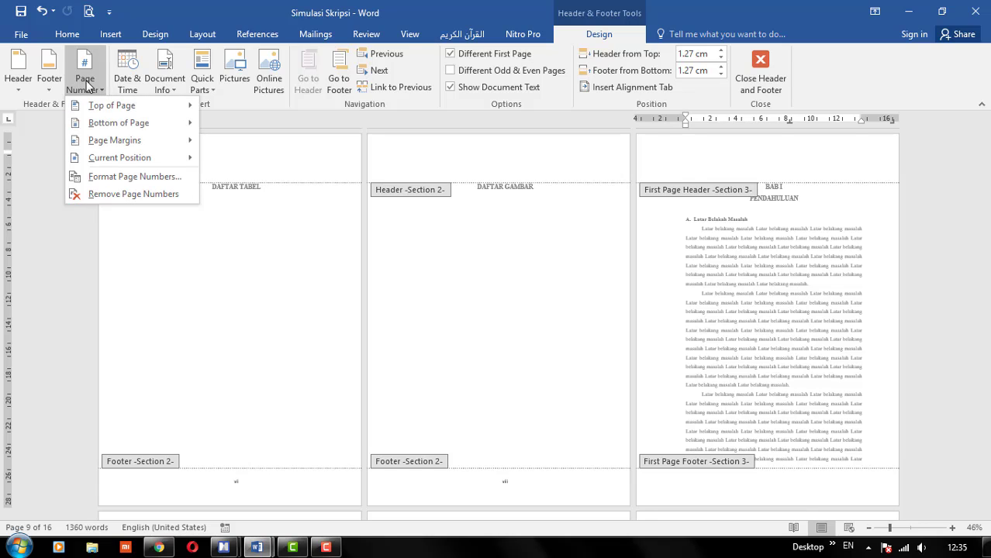
pyautogui.moveTo(120, 129)
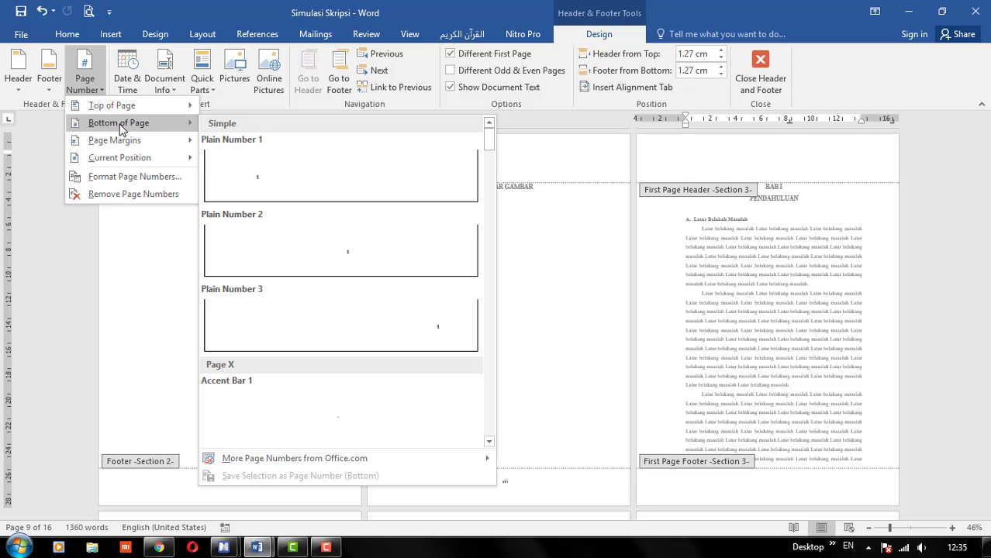
pyautogui.click(372, 260)
pyautogui.scroll(-3, 745, 323)
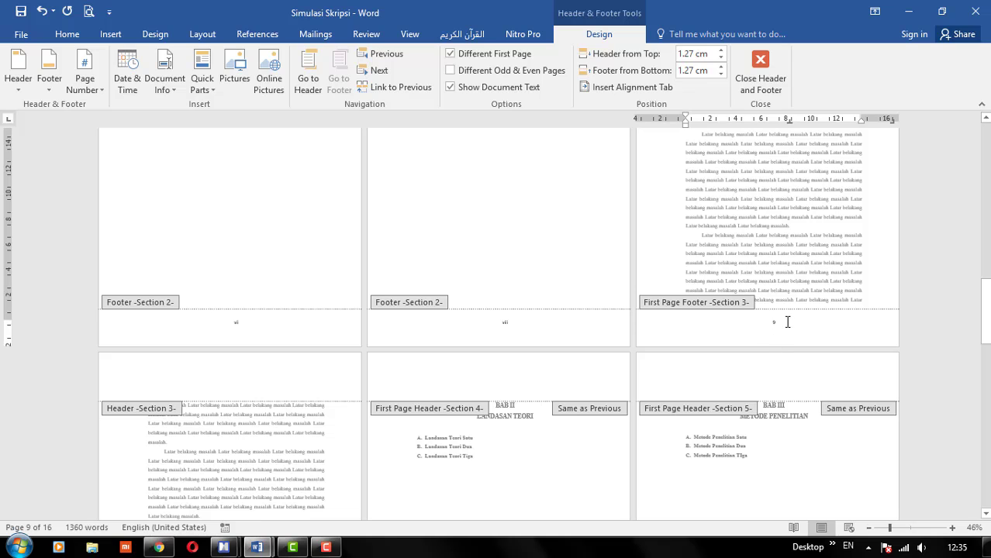
pyautogui.scroll(-3, 785, 318)
pyautogui.scroll(3, 785, 317)
pyautogui.click(760, 69)
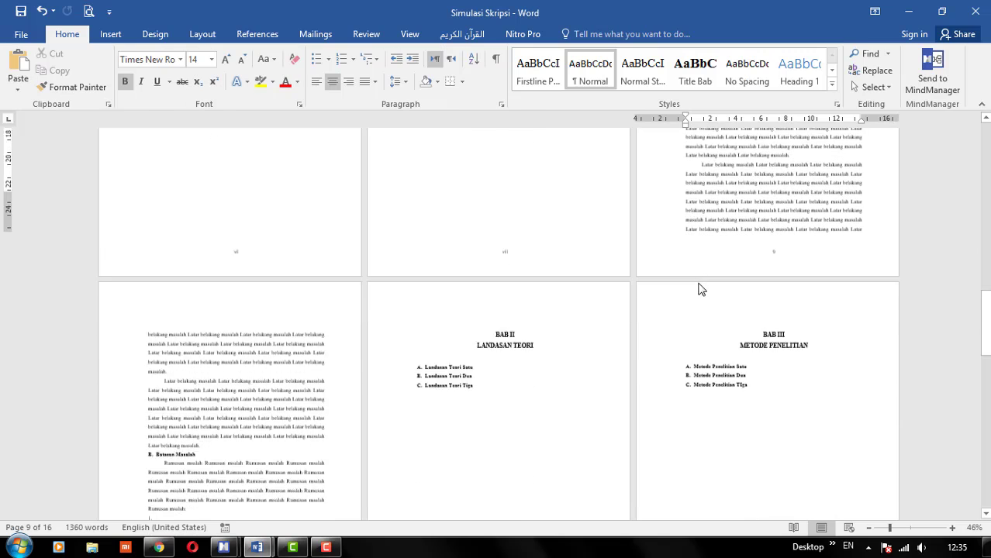
# Insert a Plain Number 3 page number at the top of BAB I's second page, close header and footer editing, and check the remaining chapters' numbering.
pyautogui.scroll(-3, 700, 289)
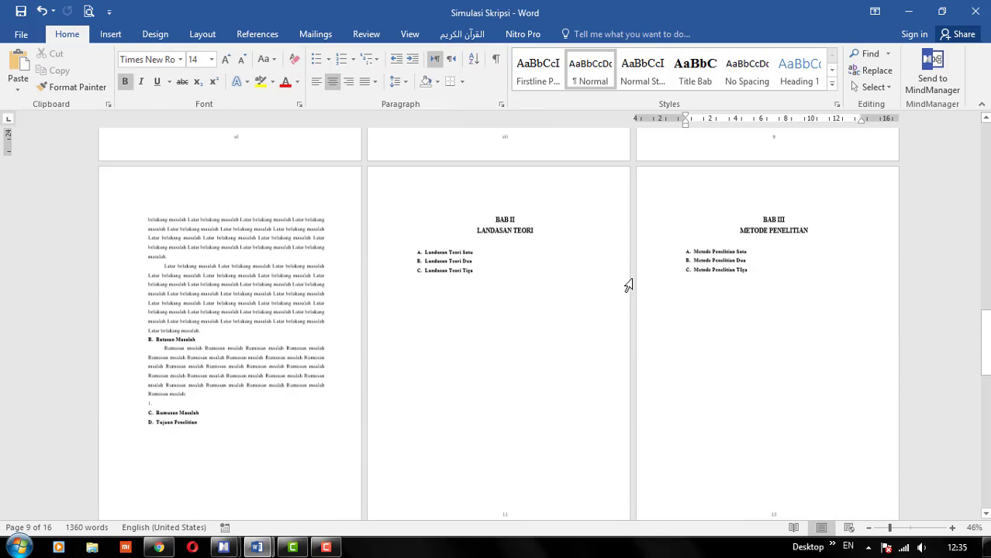
pyautogui.rightClick(221, 173)
pyautogui.click(238, 185)
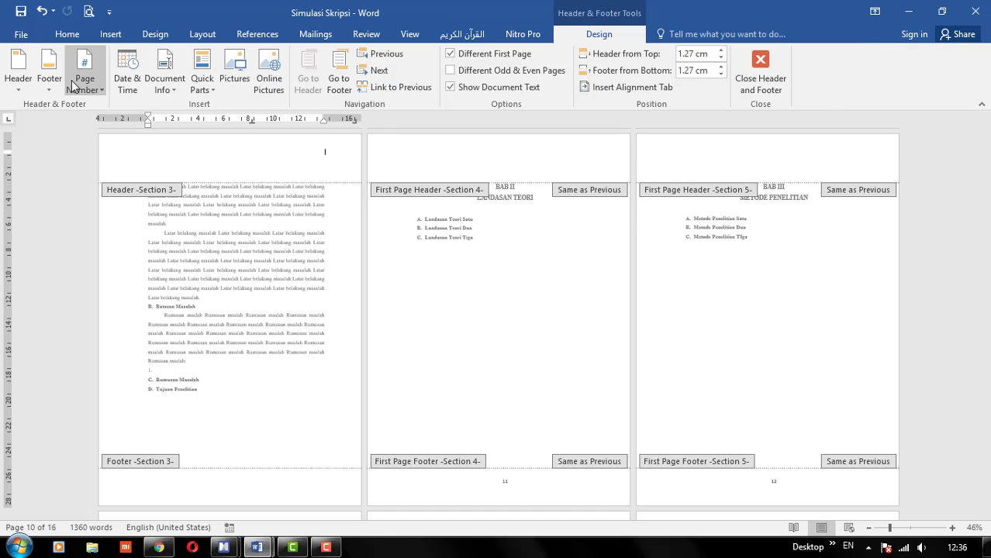
pyautogui.click(77, 84)
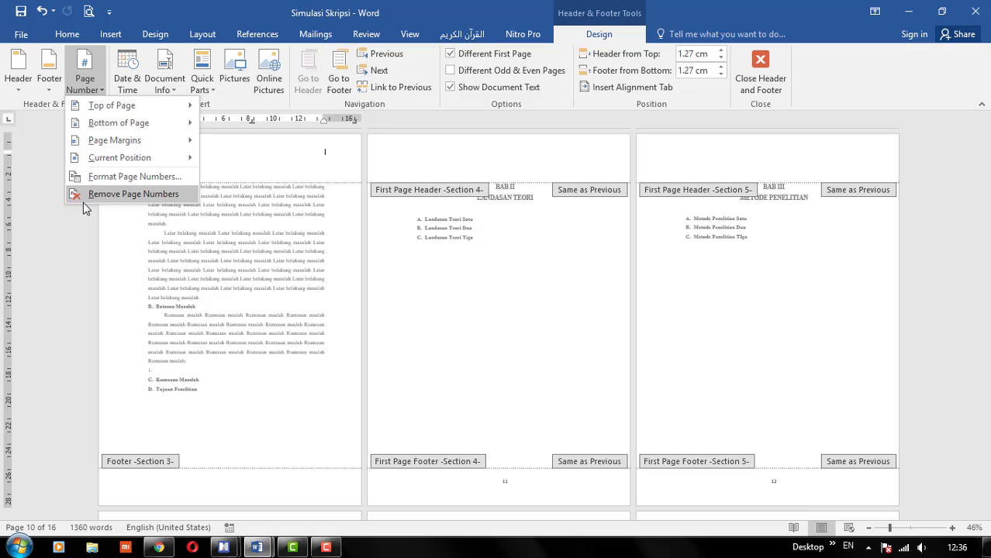
pyautogui.moveTo(124, 104)
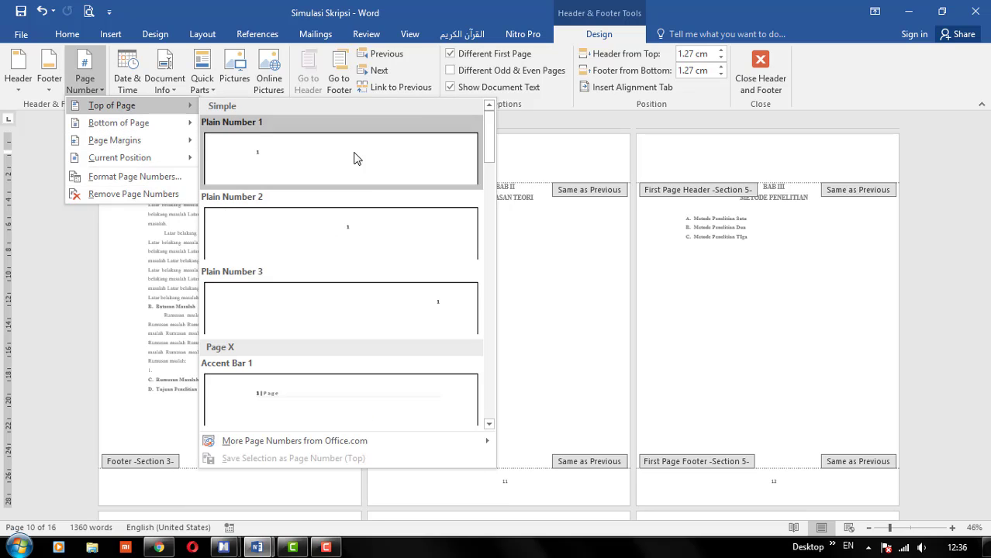
pyautogui.click(402, 310)
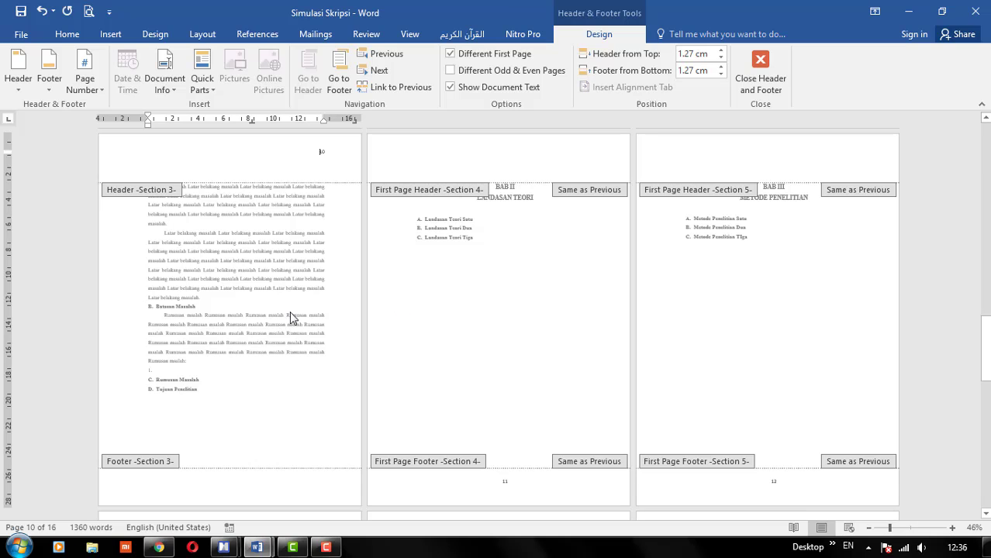
pyautogui.click(764, 64)
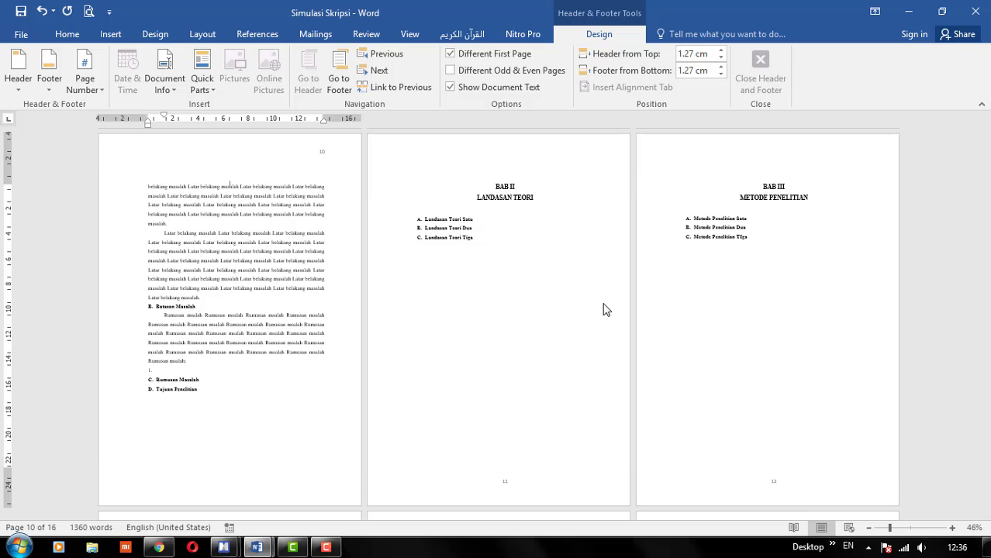
pyautogui.scroll(3, 560, 305)
pyautogui.scroll(-5, 562, 310)
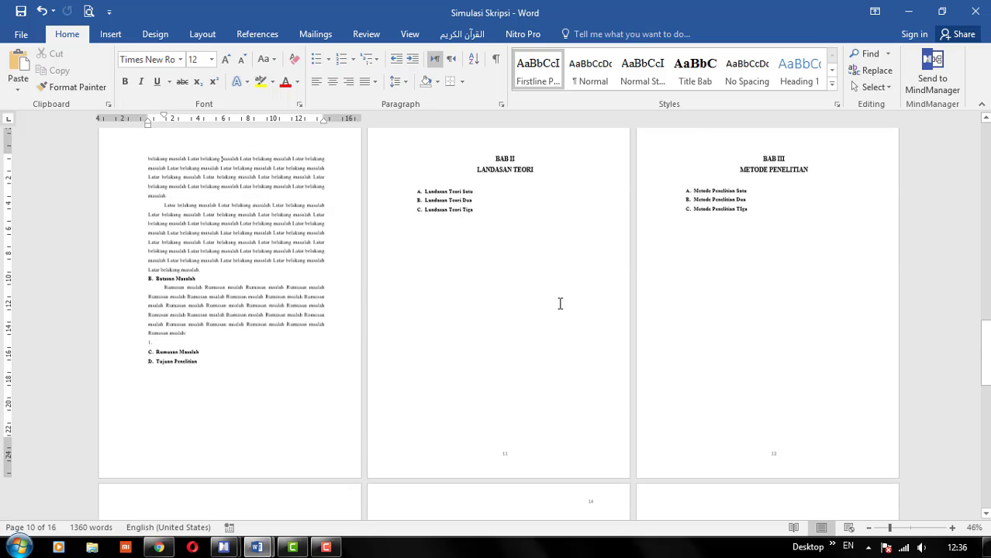
pyautogui.scroll(-5, 560, 302)
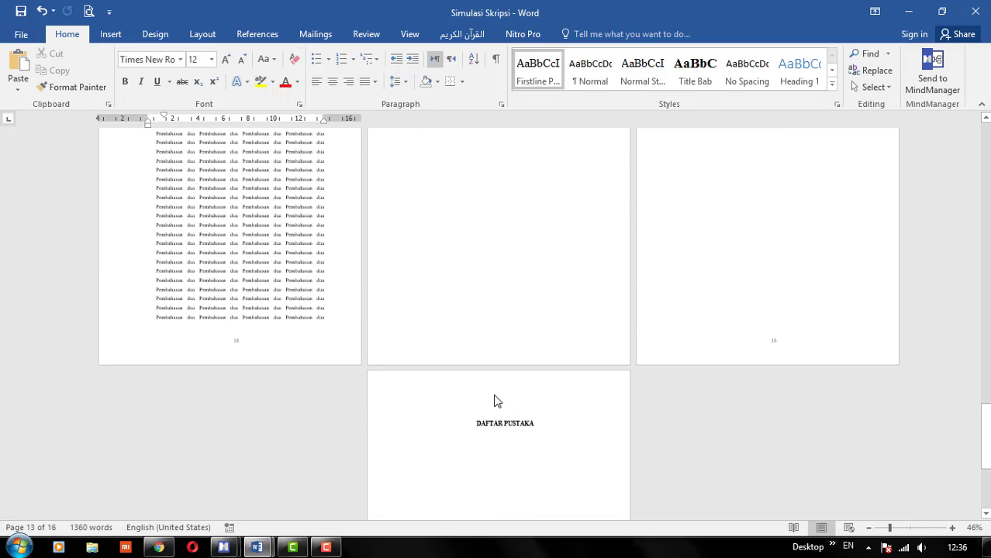
pyautogui.scroll(5, 497, 397)
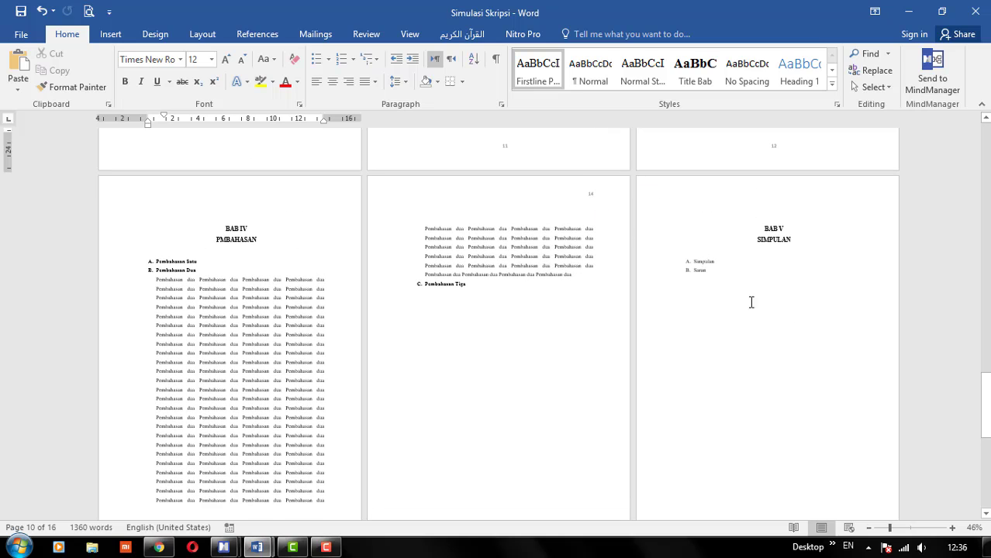
# Insert a Plain Number 2 page number at the bottom of the DAFTAR PUSTAKA page and close header and footer editing.
pyautogui.scroll(-2, 804, 293)
pyautogui.scroll(-2, 804, 294)
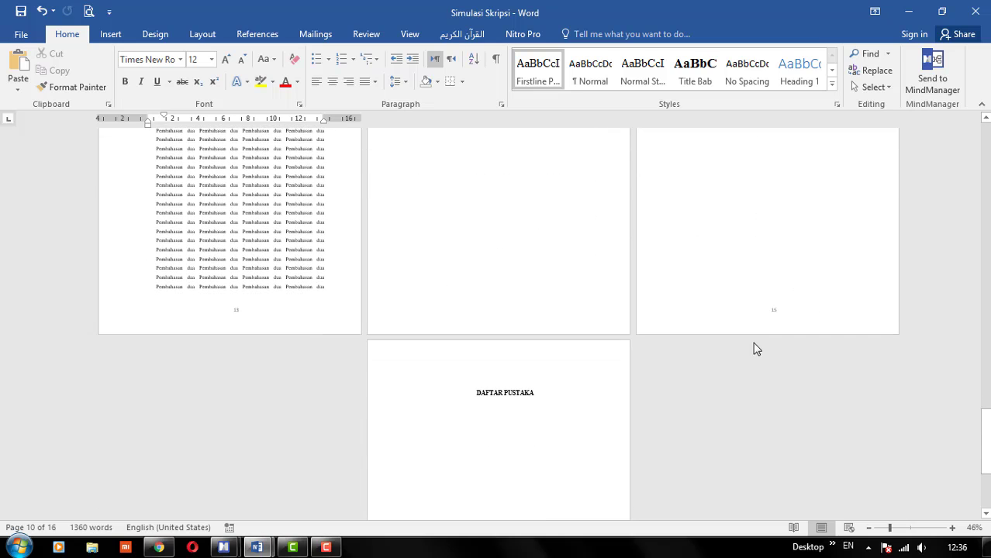
pyautogui.scroll(-4, 845, 245)
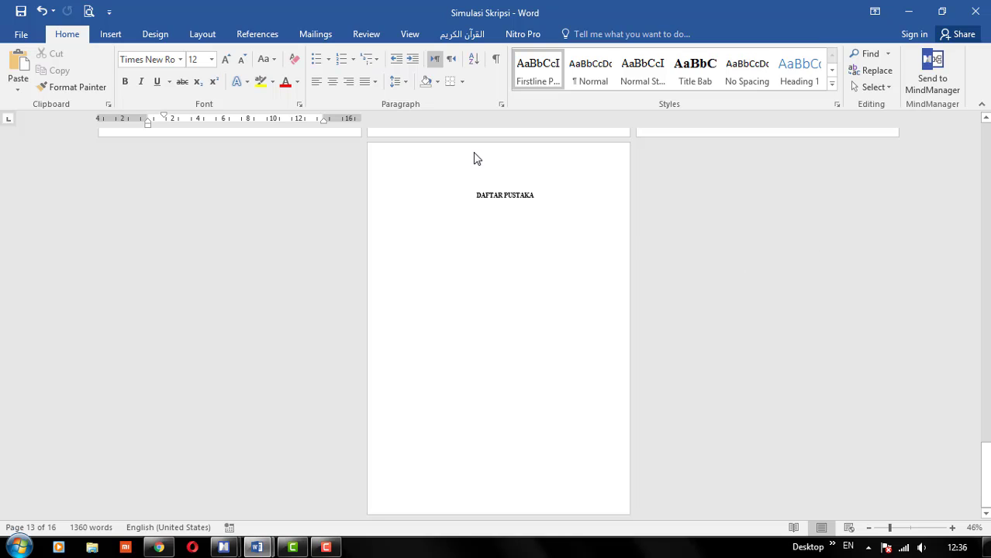
pyautogui.click(514, 194)
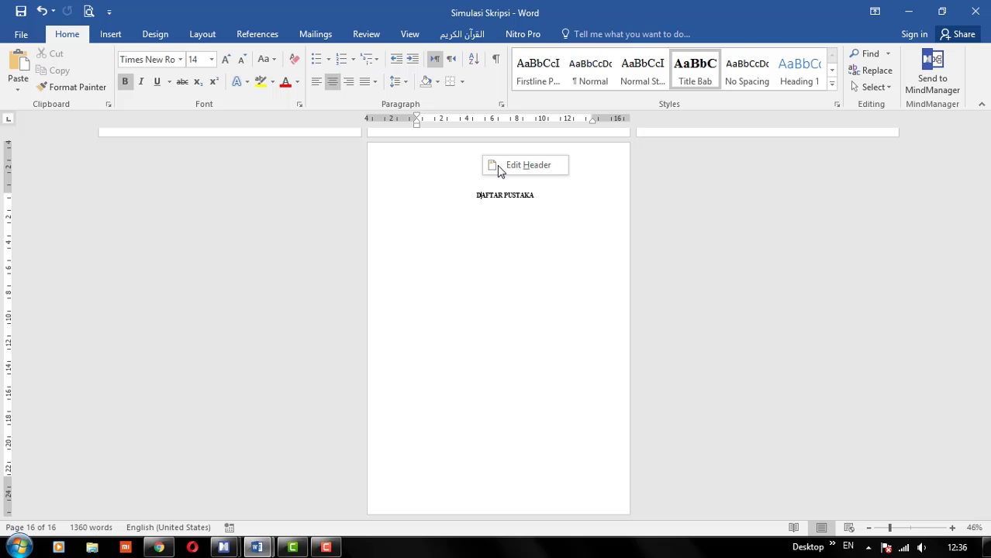
pyautogui.doubleClick(498, 169)
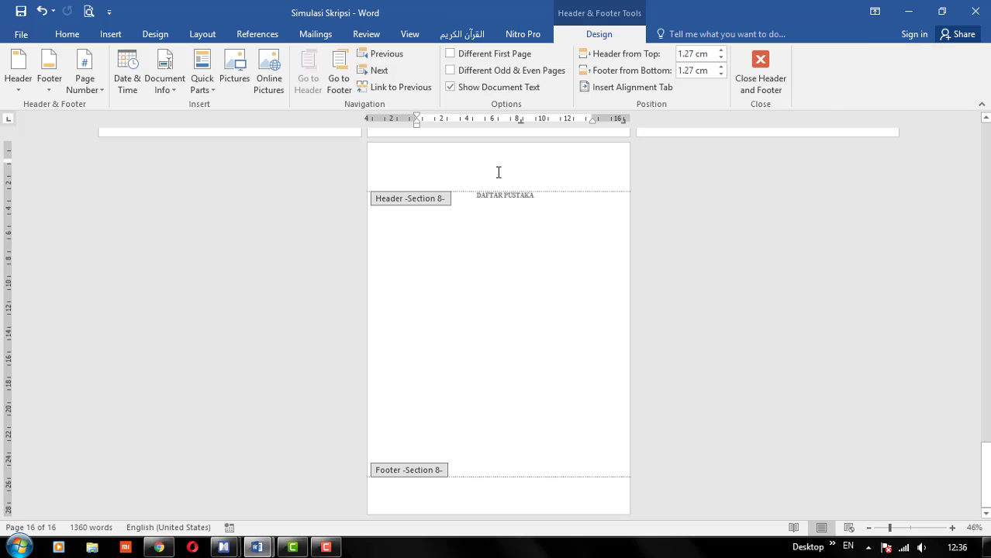
pyautogui.click(84, 85)
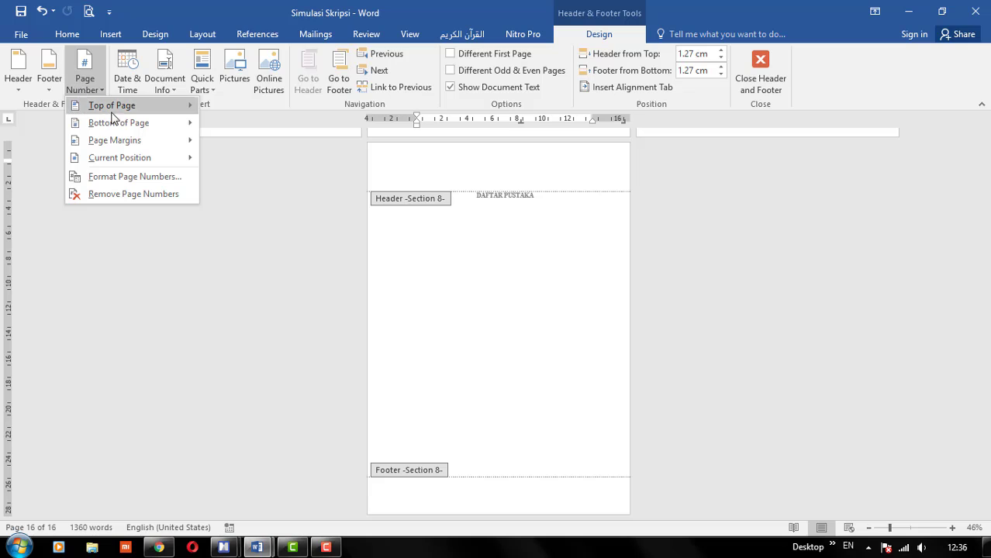
pyautogui.moveTo(116, 123)
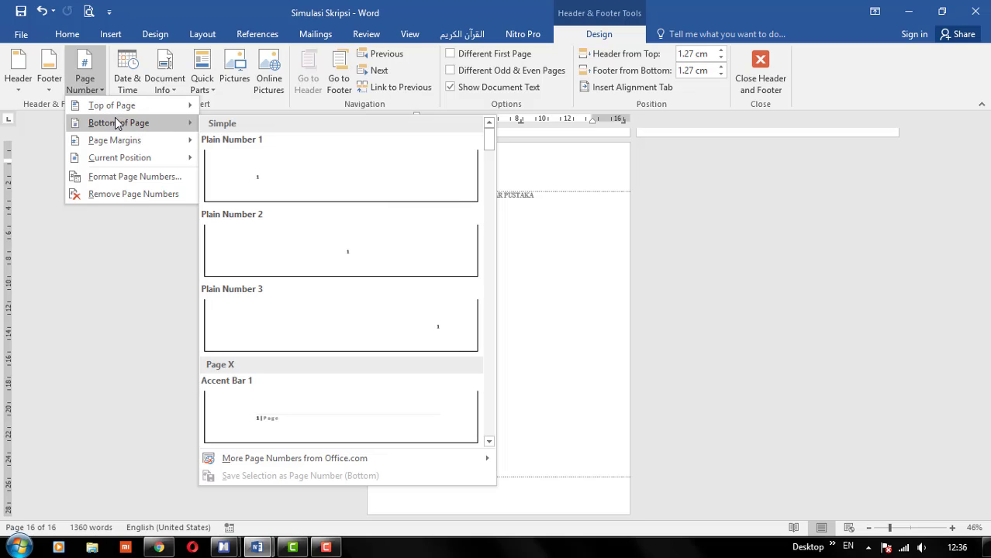
pyautogui.click(365, 257)
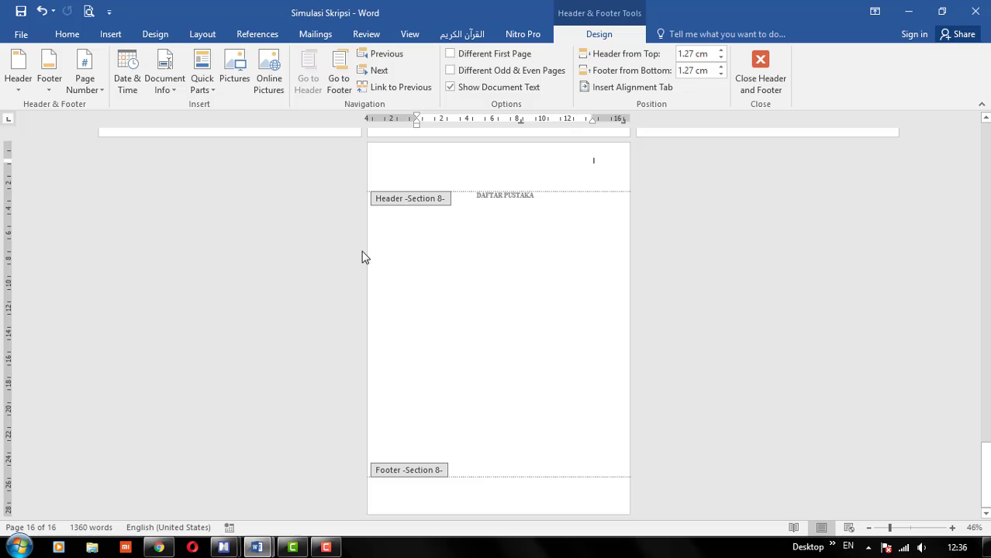
pyautogui.click(764, 66)
# Review the page numbering back to the cover and through the front matter from PERNYATAAN ORISINALITAS to DAFTAR GAMBAR.
pyautogui.scroll(1, 647, 378)
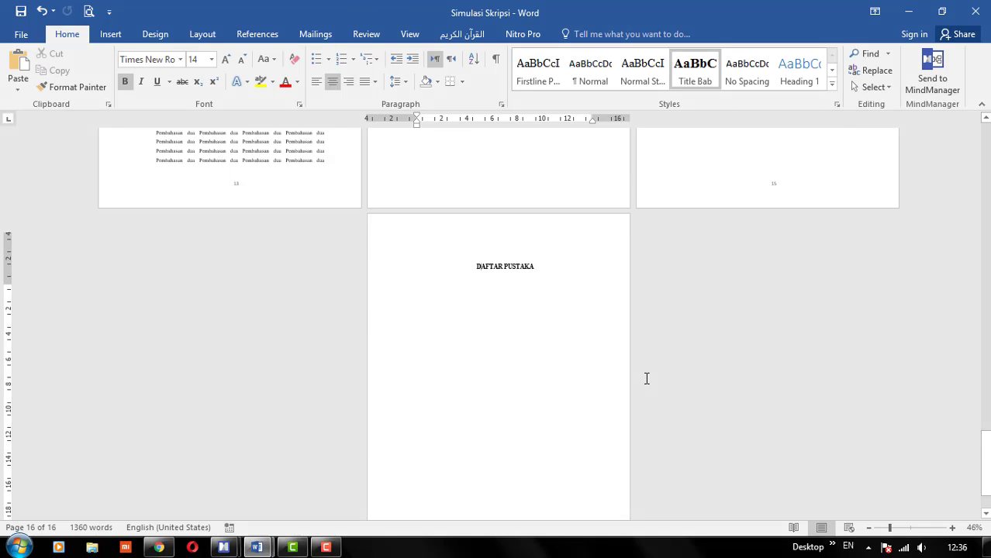
pyautogui.scroll(4, 647, 378)
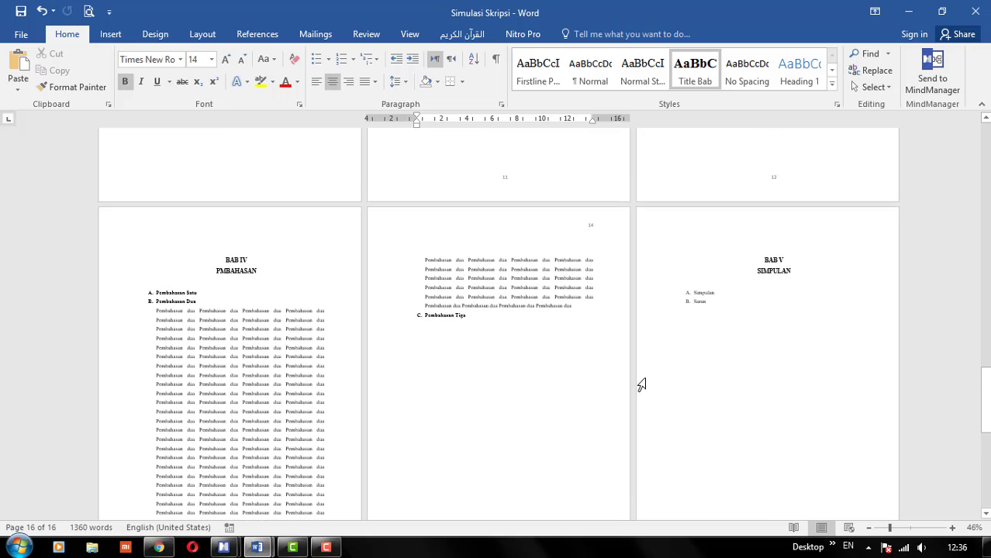
pyautogui.scroll(10, 641, 385)
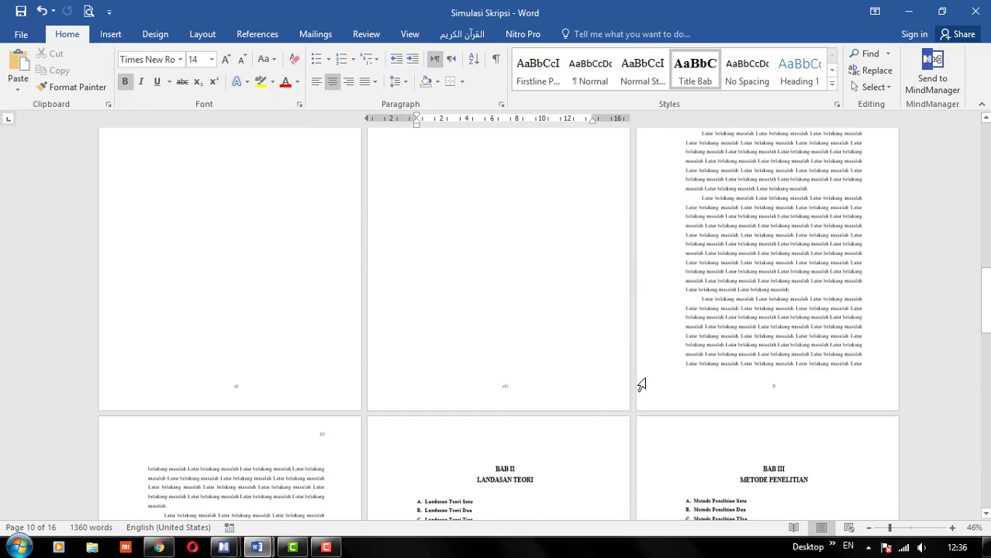
pyautogui.scroll(7, 641, 384)
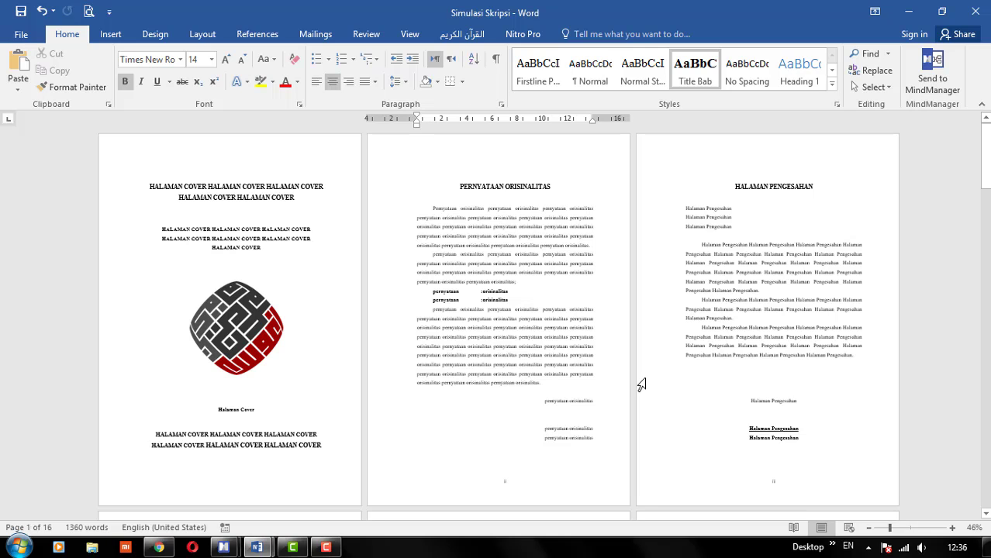
pyautogui.scroll(-2, 622, 386)
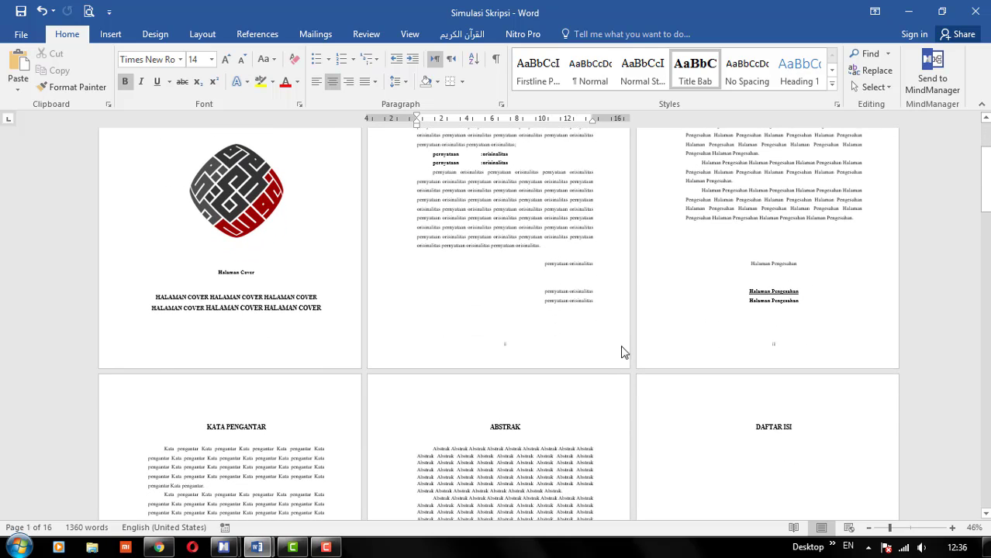
pyautogui.scroll(2, 596, 350)
pyautogui.scroll(-1, 596, 350)
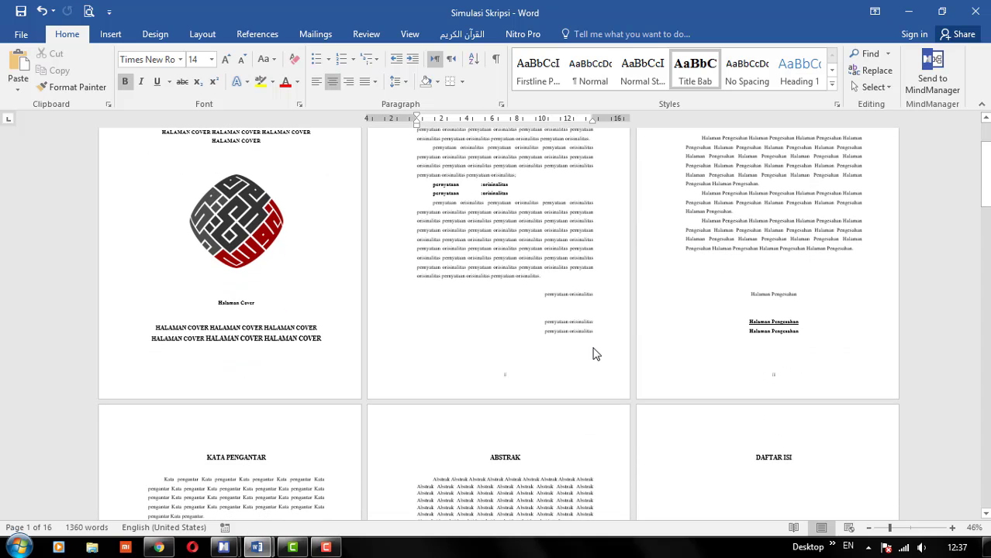
pyautogui.scroll(-3, 592, 349)
pyautogui.scroll(-8, 591, 339)
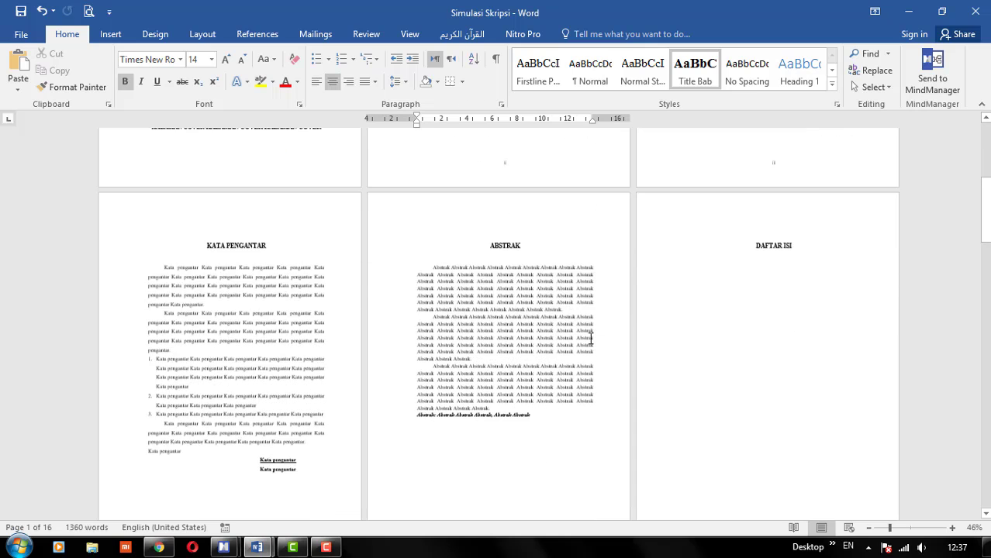
pyautogui.scroll(-1, 583, 330)
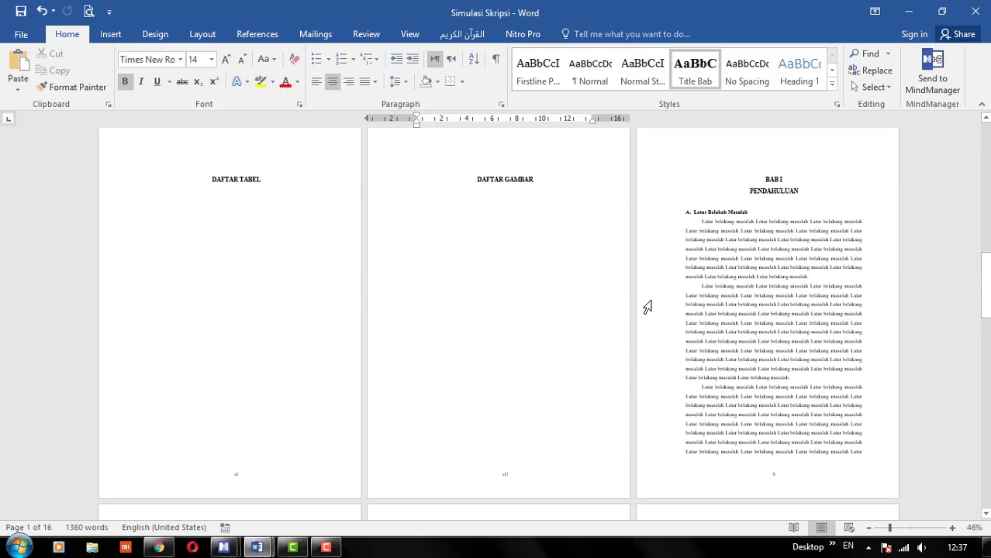
# Check the page number positions and sequence from BAB I through BAB V and DAFTAR PUSTAKA.
pyautogui.click(760, 179)
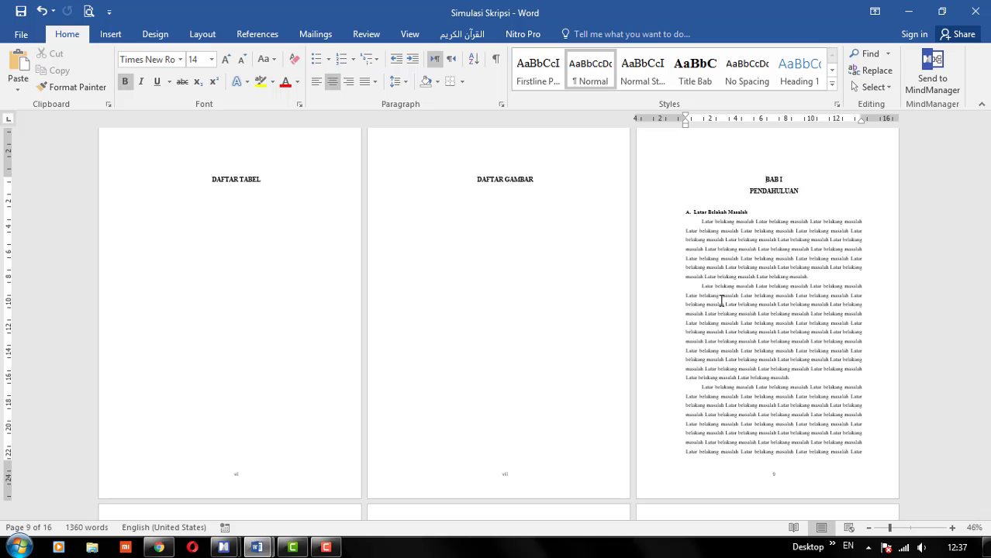
pyautogui.scroll(-1, 721, 301)
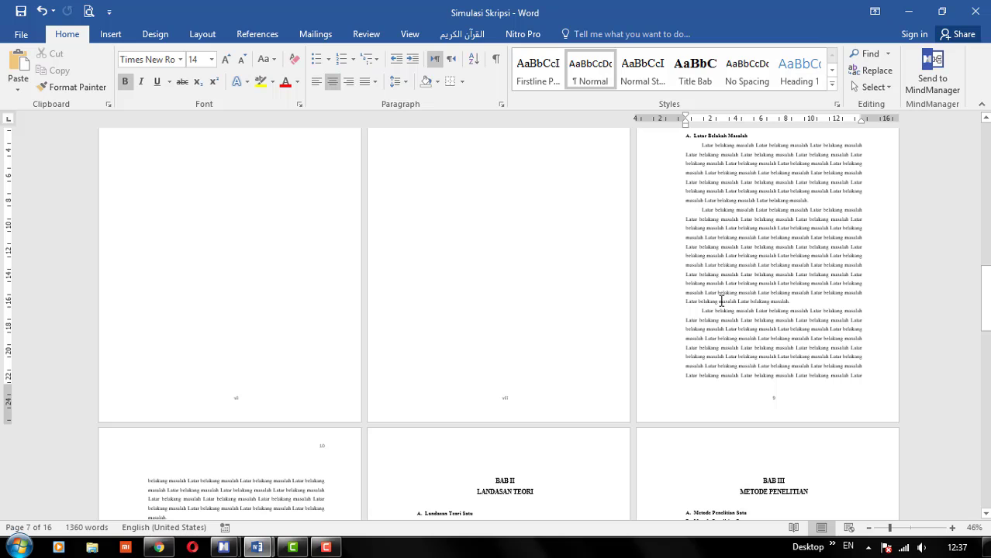
pyautogui.scroll(1, 721, 301)
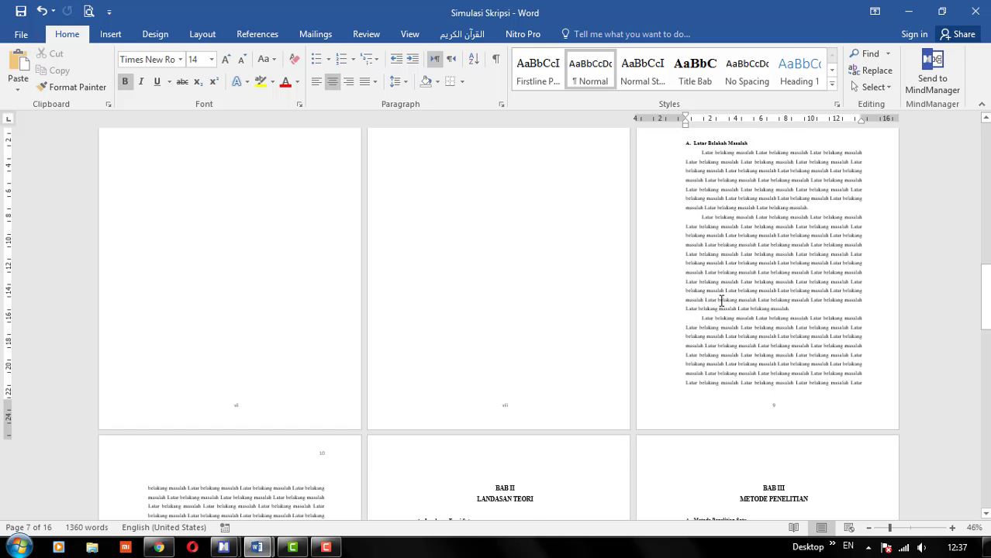
pyautogui.scroll(-2, 722, 301)
pyautogui.scroll(-3, 721, 301)
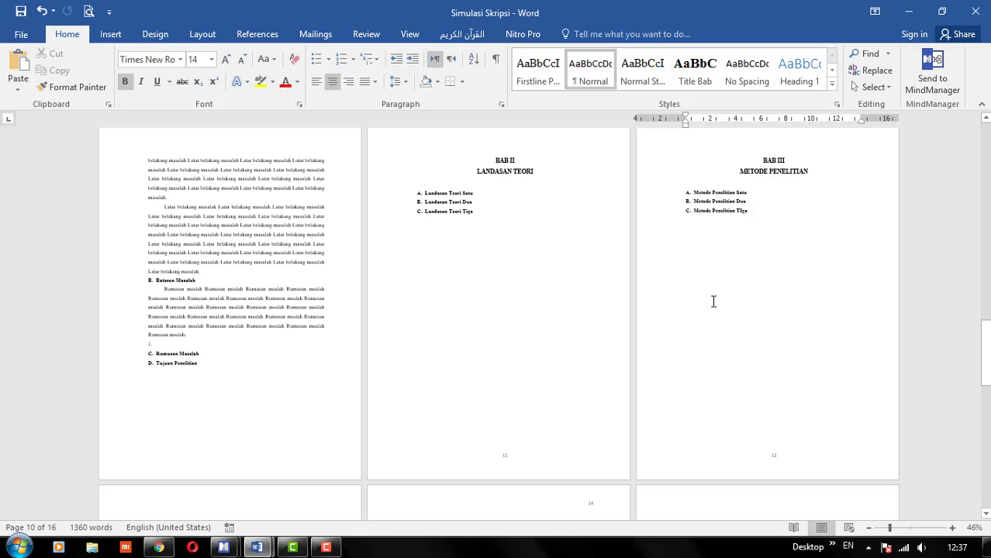
pyautogui.scroll(-2, 320, 355)
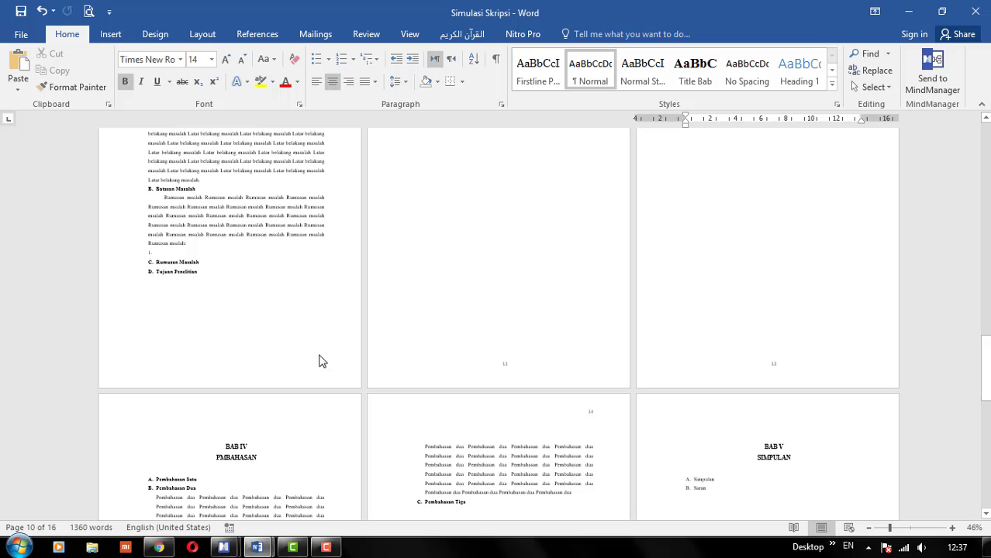
pyautogui.scroll(2, 320, 356)
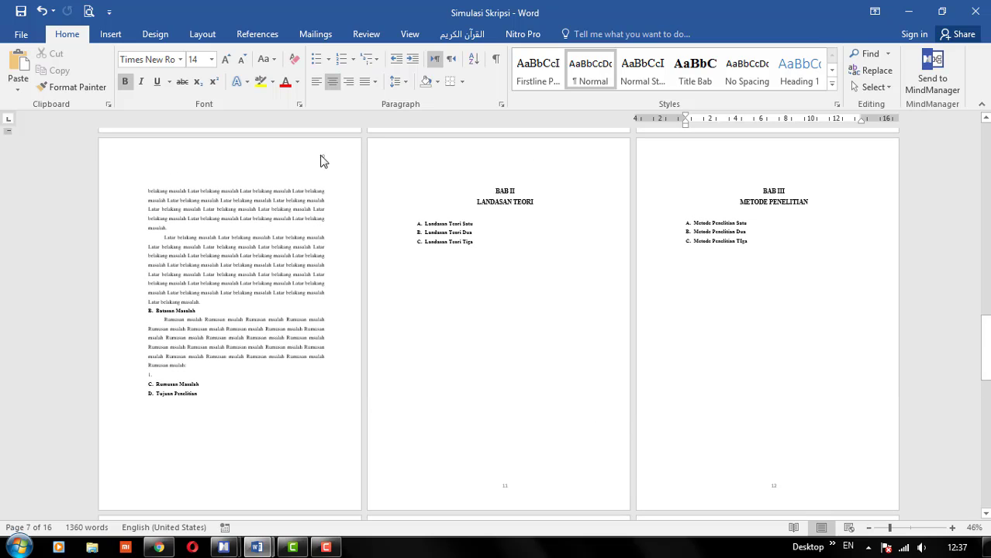
pyautogui.scroll(-12, 325, 174)
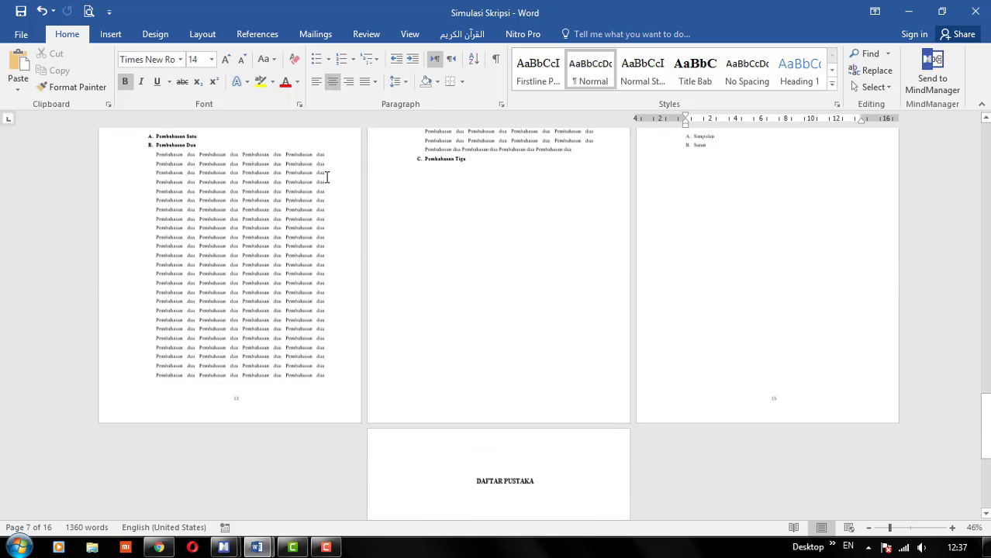
pyautogui.scroll(-3, 326, 176)
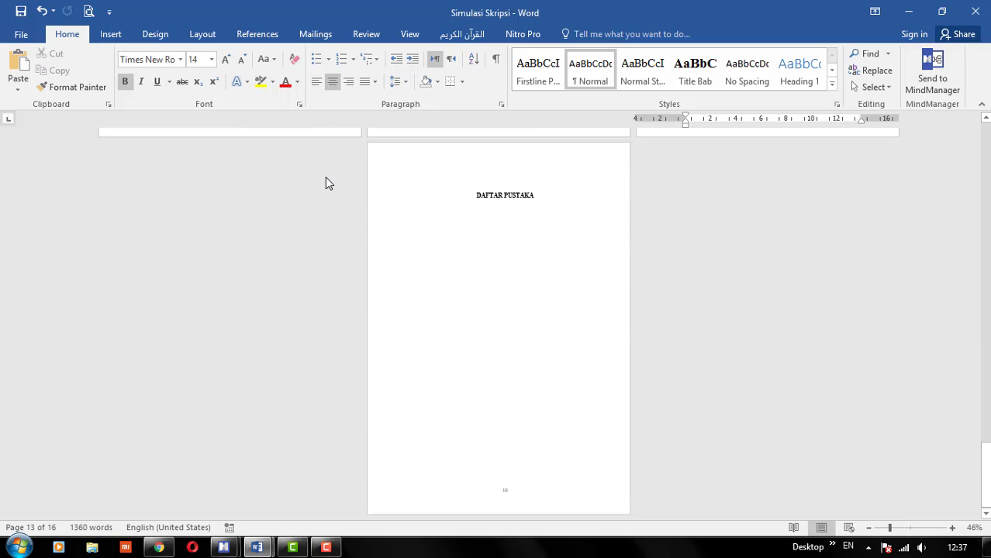